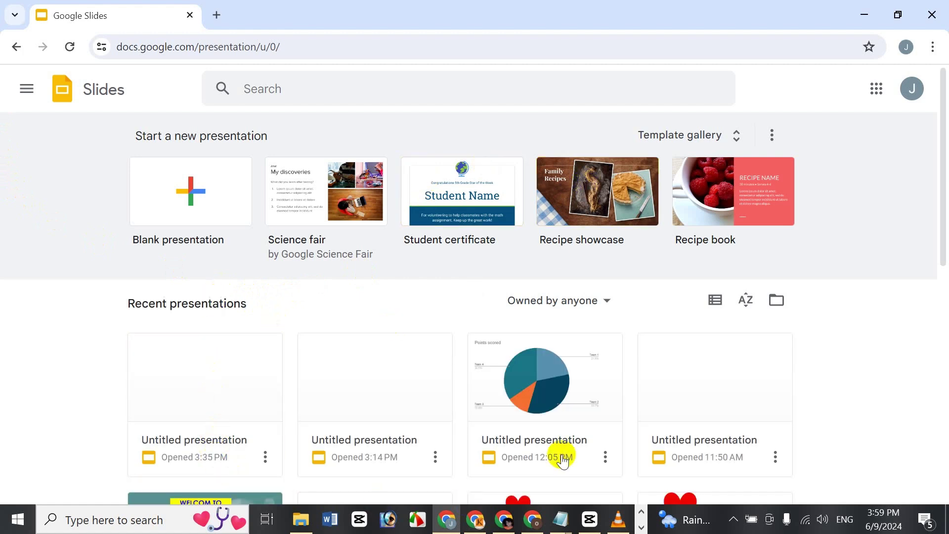
Create a blank presentation and remove the title and subtitle placeholders from its first slide
click(210, 218)
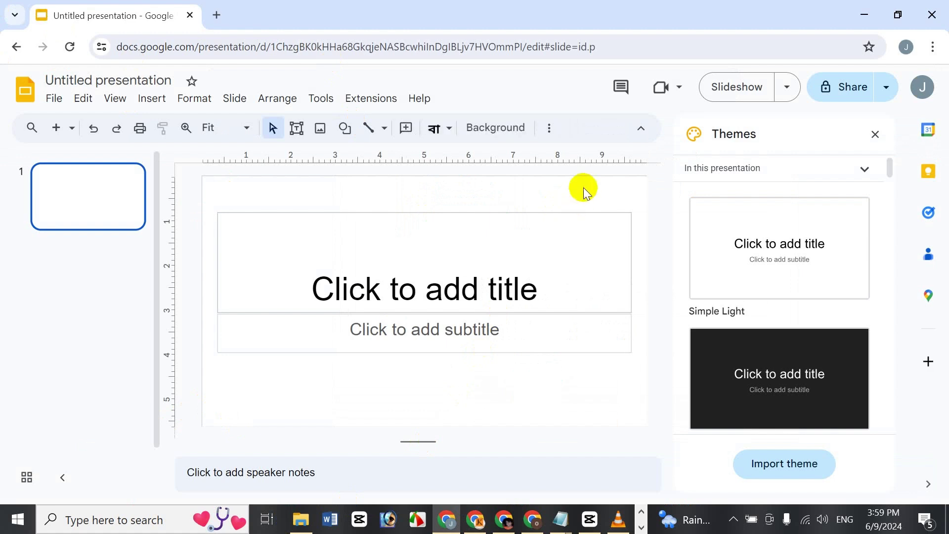
key(ctrl+a)
key(Delete)
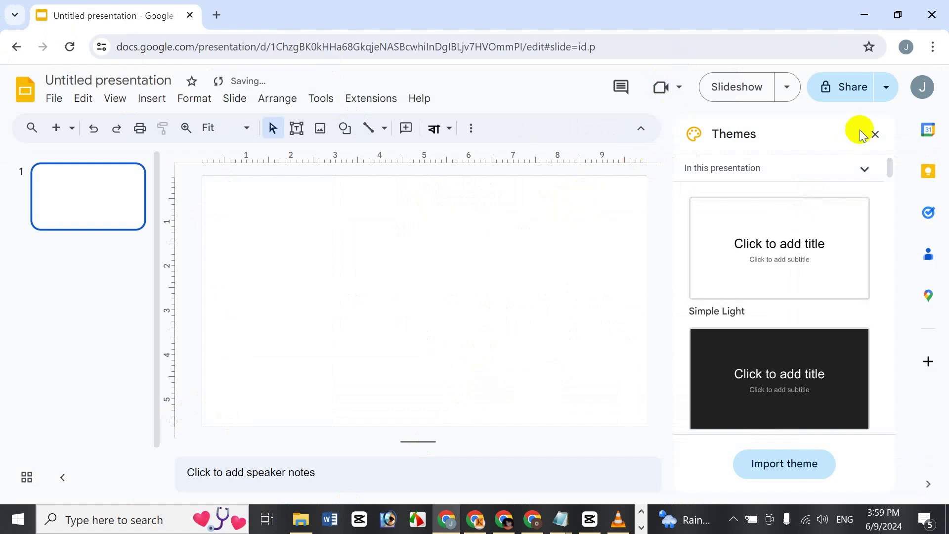
click(877, 135)
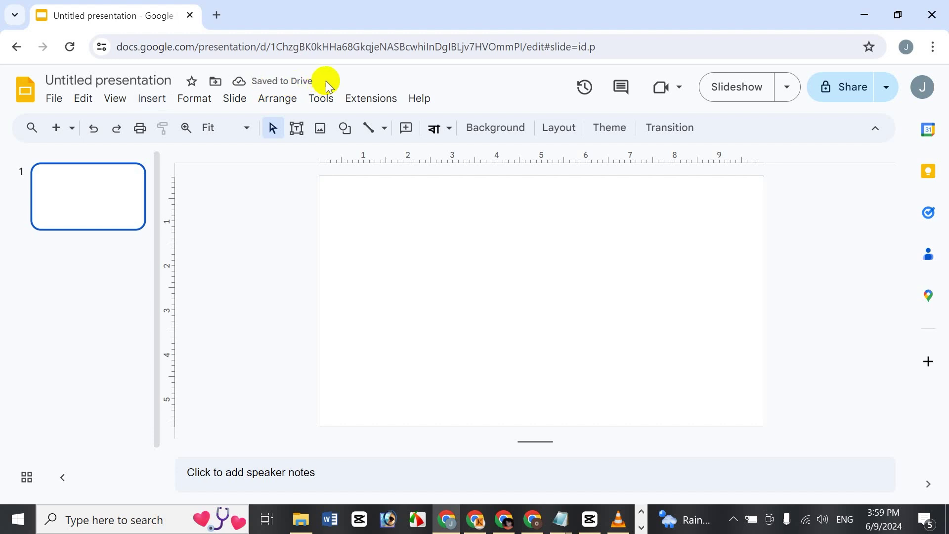
Open the Google Workspace Marketplace for add-ons and go to its home page
click(390, 97)
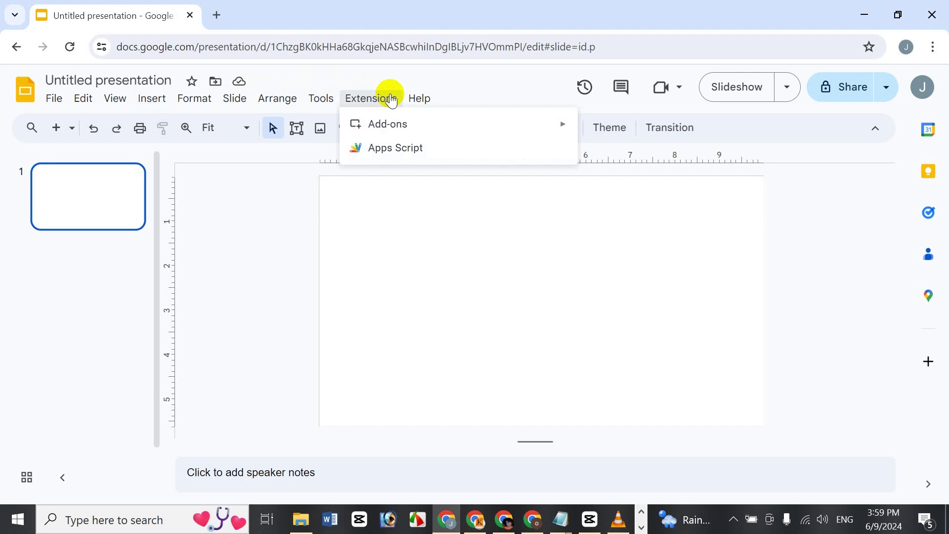
mouse_move(446, 139)
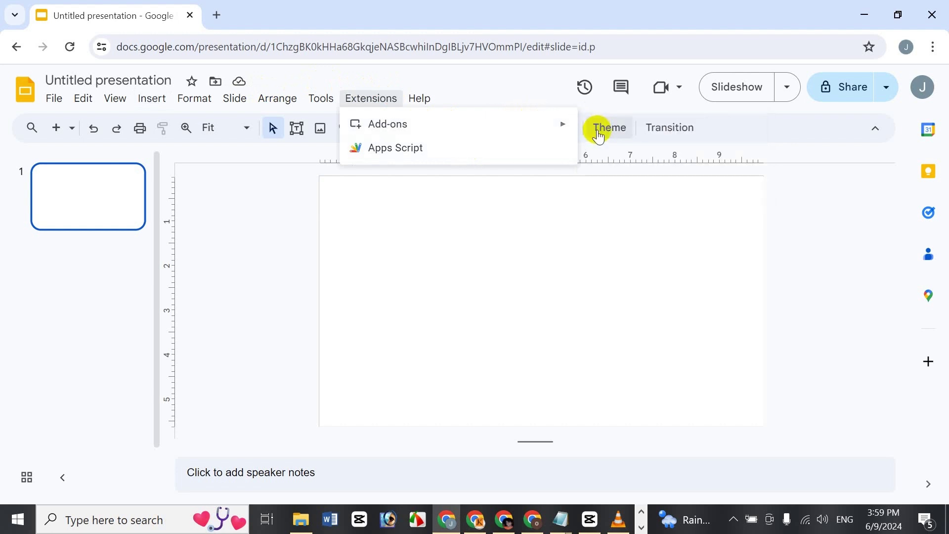
mouse_move(557, 122)
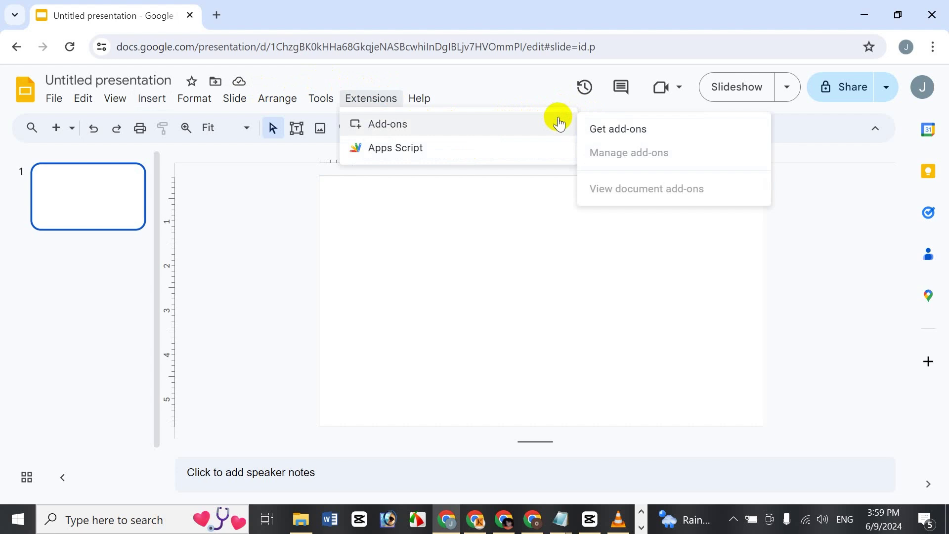
click(598, 132)
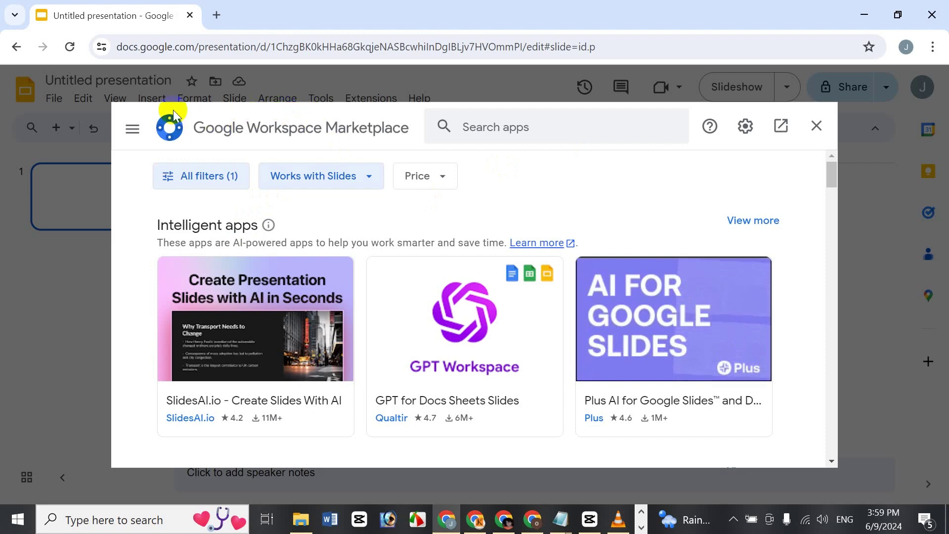
click(134, 128)
click(171, 146)
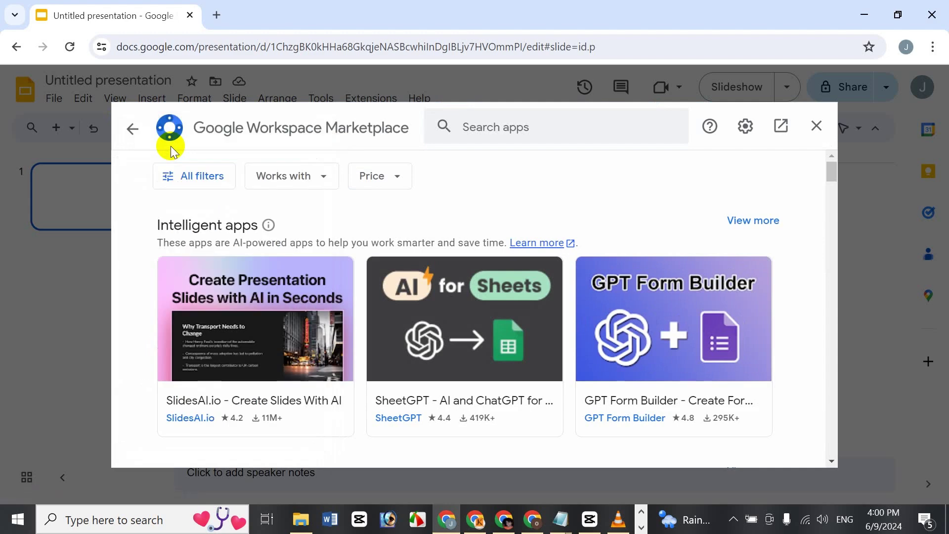
click(198, 183)
scroll(176, 289, down, 7)
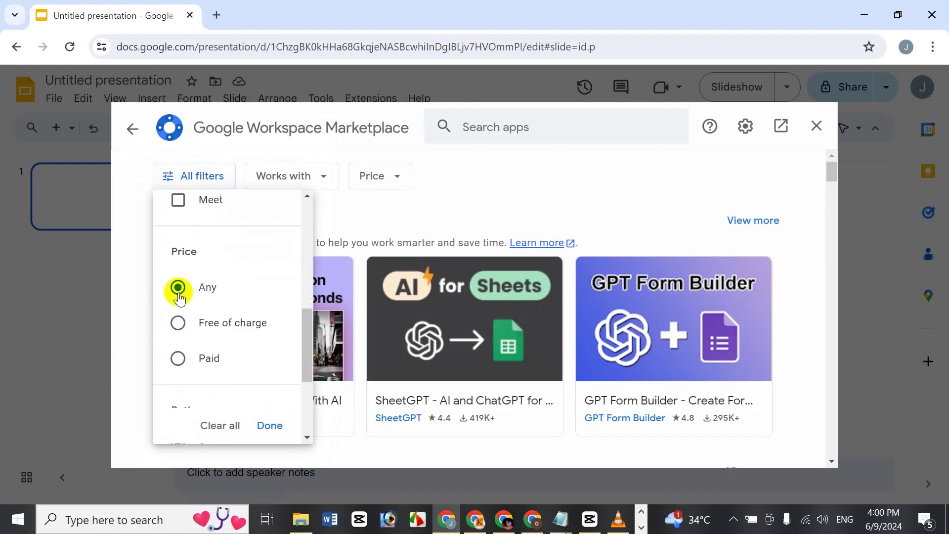
scroll(203, 297, up, 5)
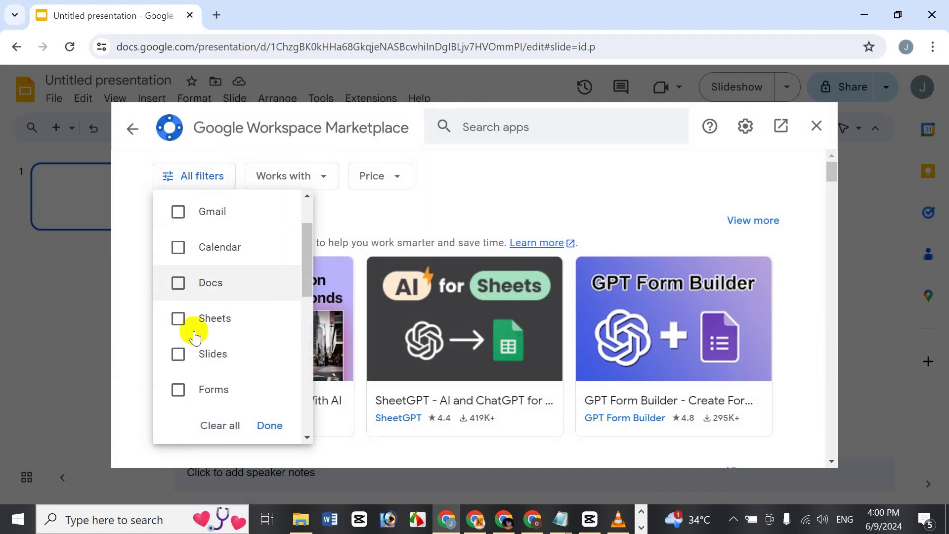
click(224, 348)
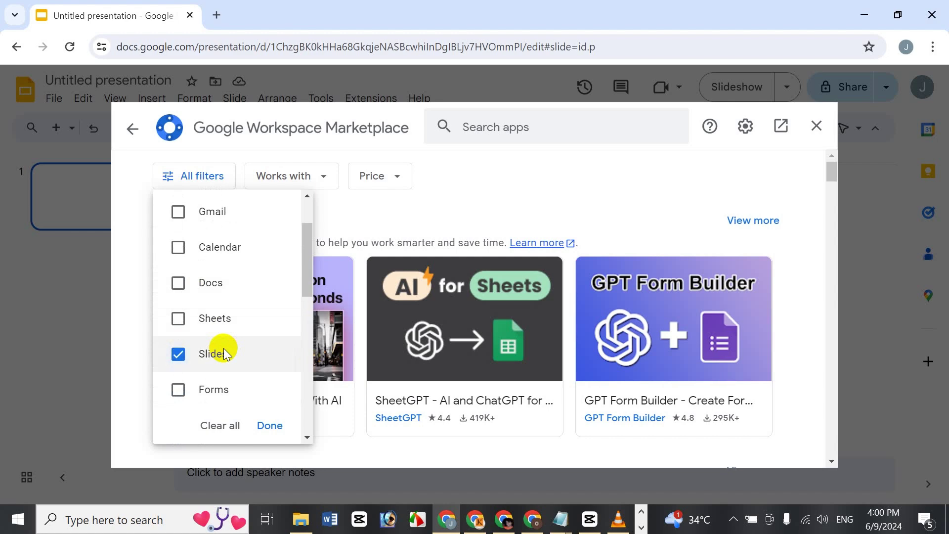
scroll(224, 349, down, 3)
scroll(224, 348, down, 4)
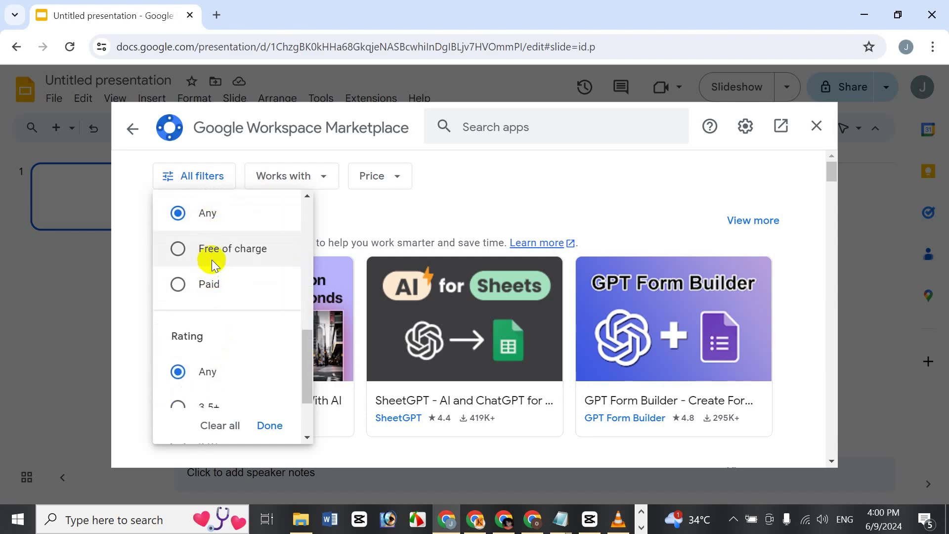
scroll(216, 254, down, 2)
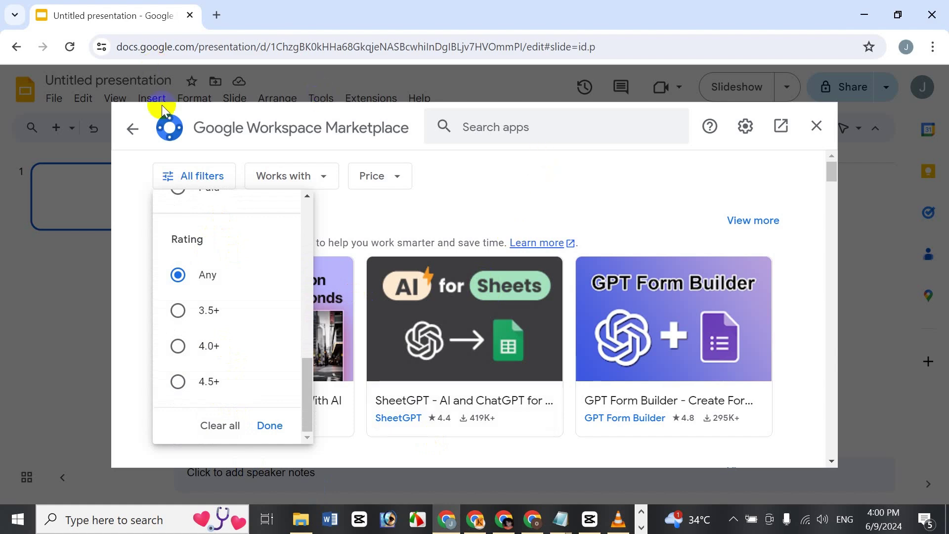
click(245, 193)
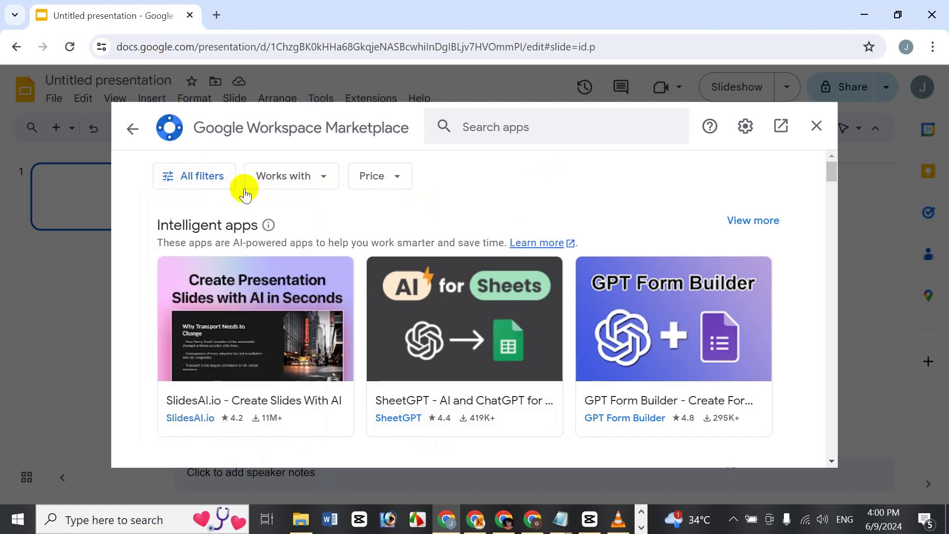
click(212, 182)
click(358, 195)
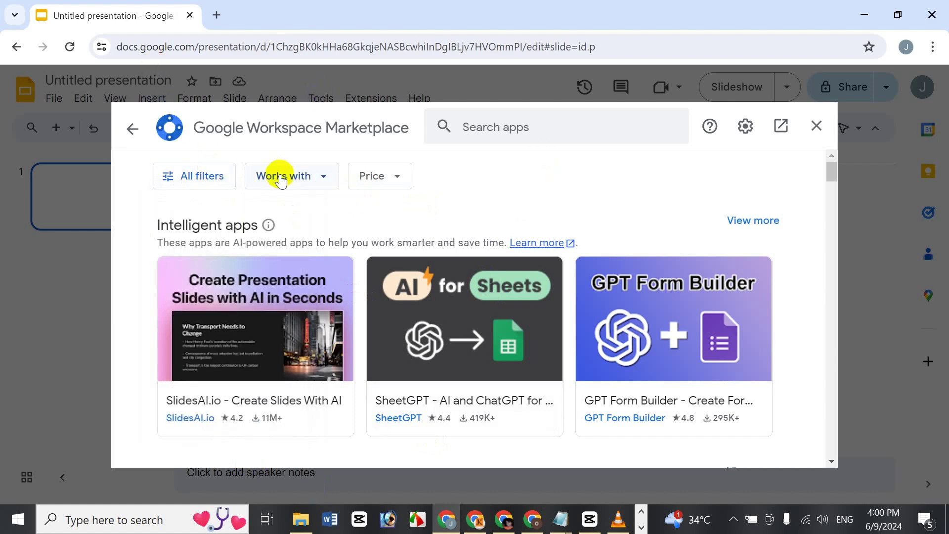
Try to filter the marketplace apps to those that work with Slides
click(274, 177)
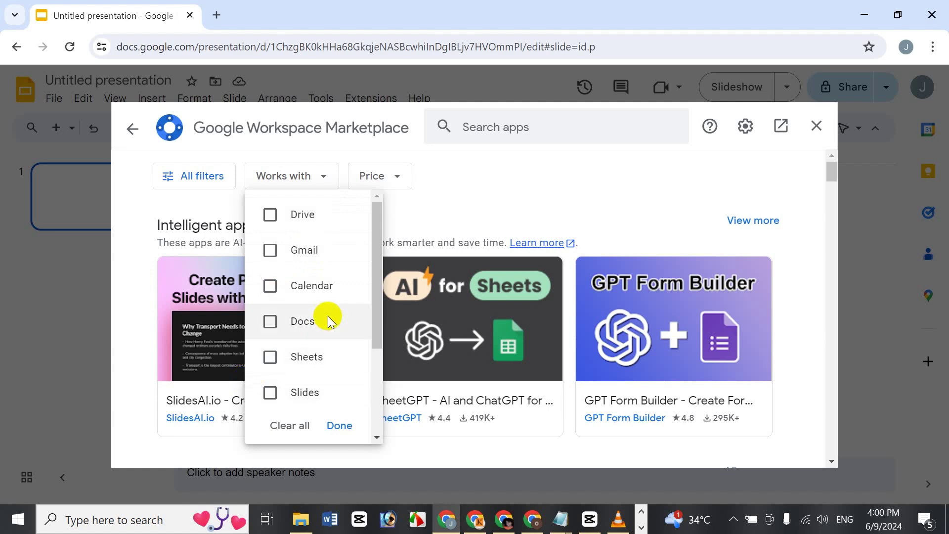
scroll(308, 311, down, 3)
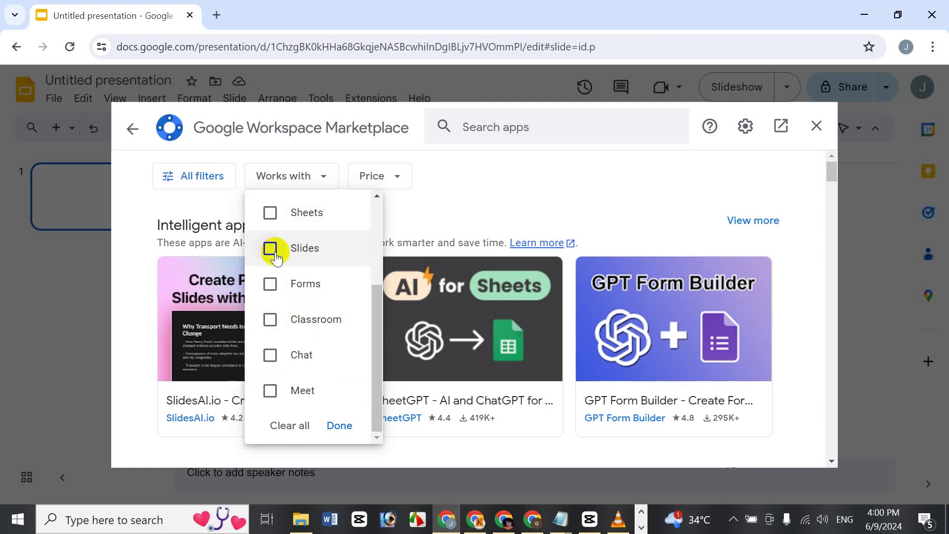
click(273, 250)
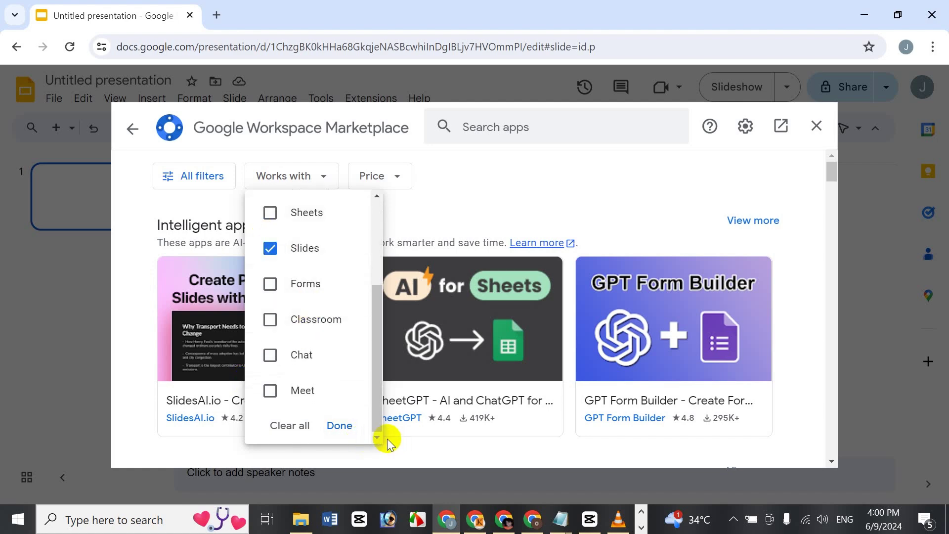
click(344, 428)
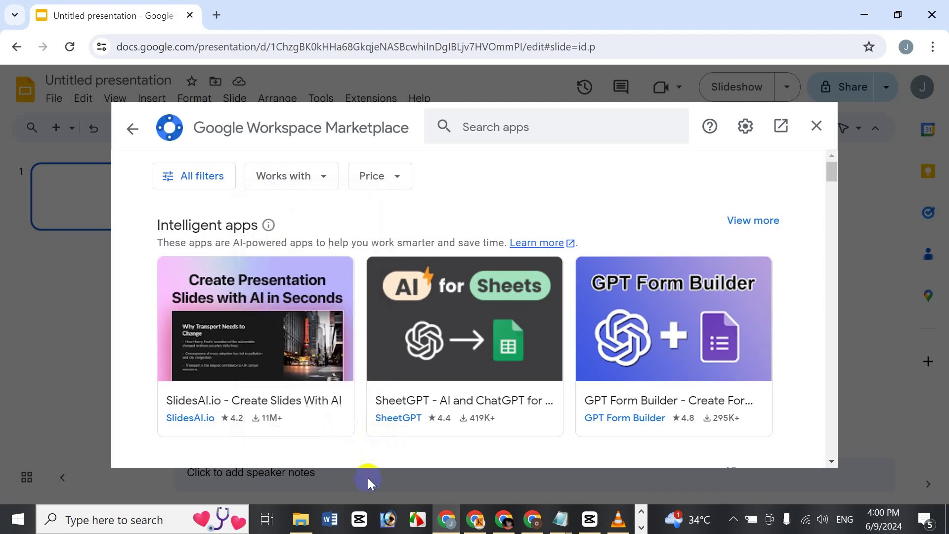
click(378, 184)
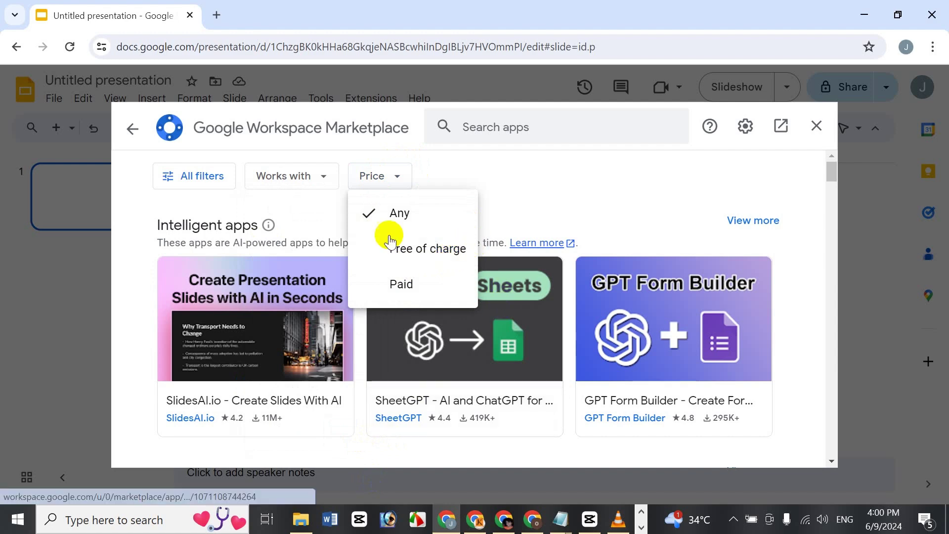
click(607, 167)
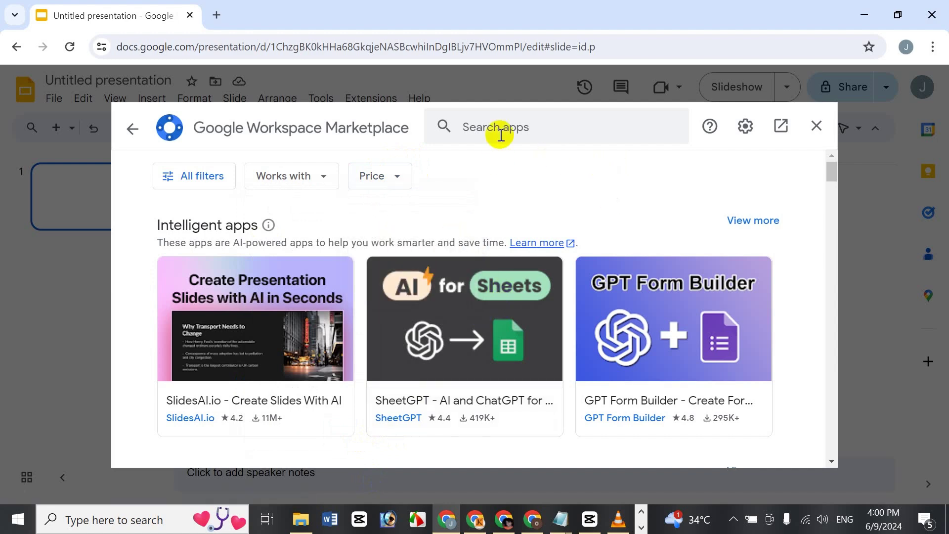
click(132, 129)
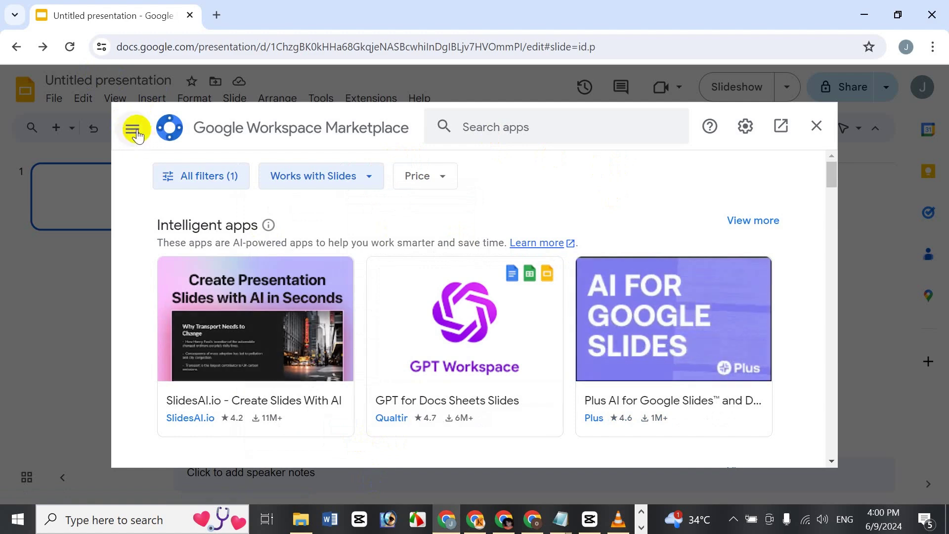
click(134, 130)
click(158, 144)
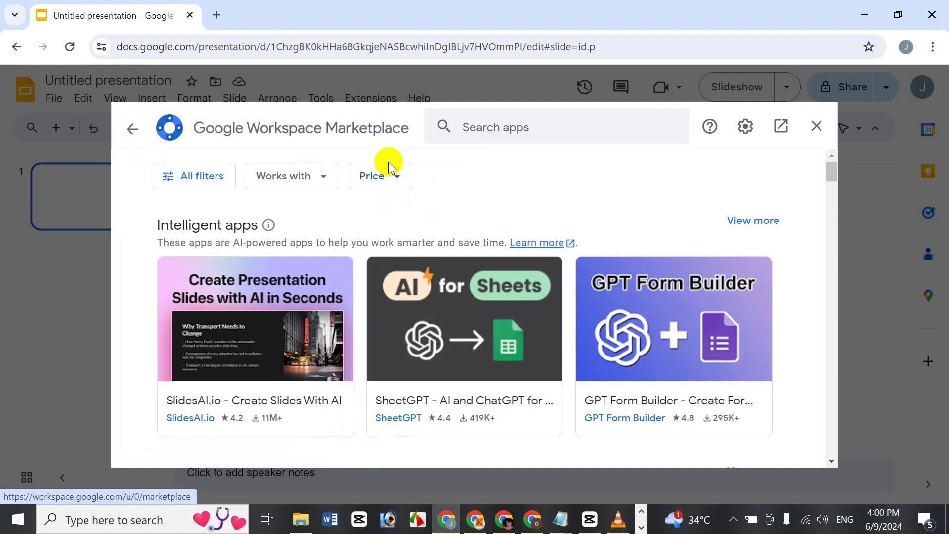
Search the marketplace for the suggested app "Unsplash Images"
click(551, 125)
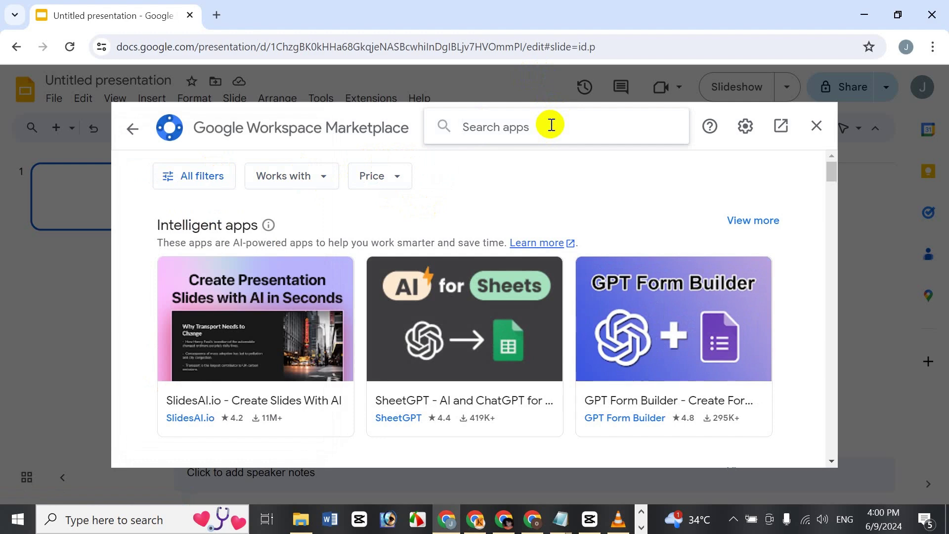
text(un)
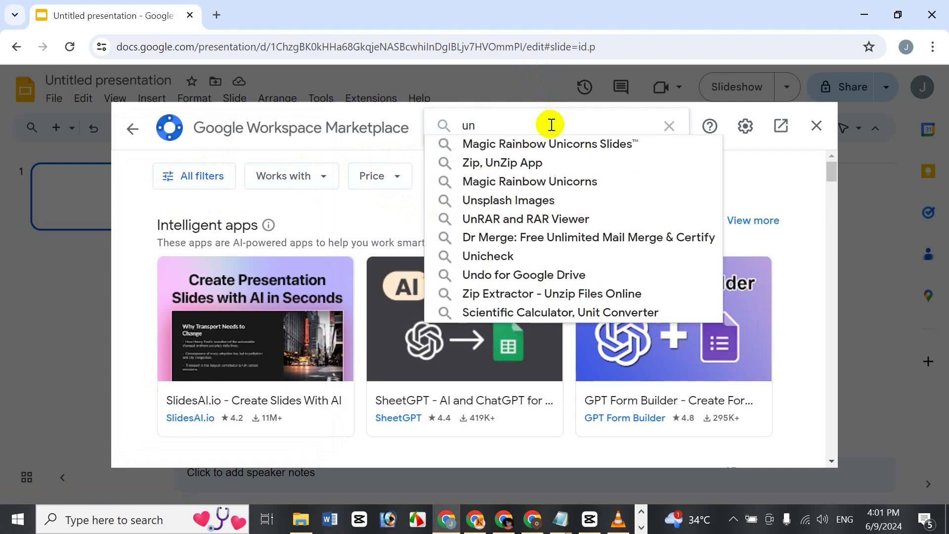
text(pla)
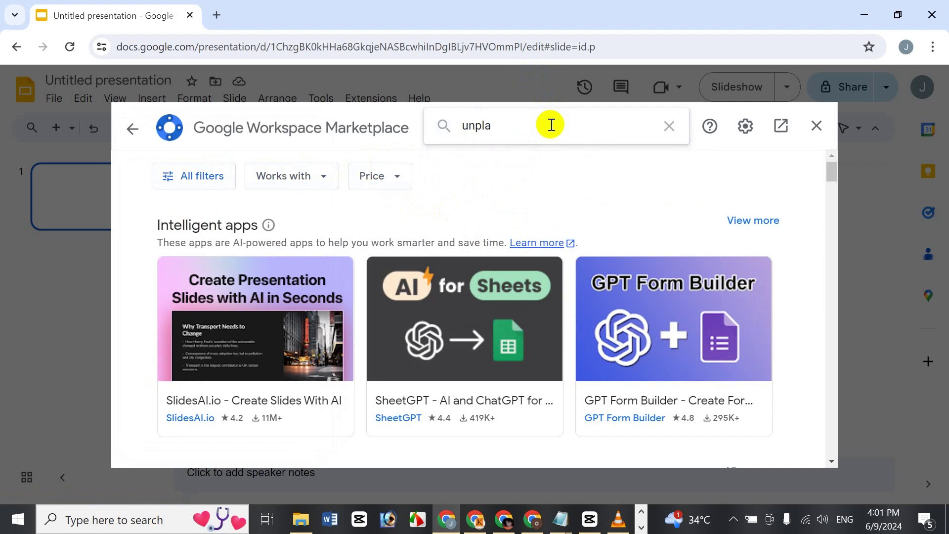
key(BackSpace)
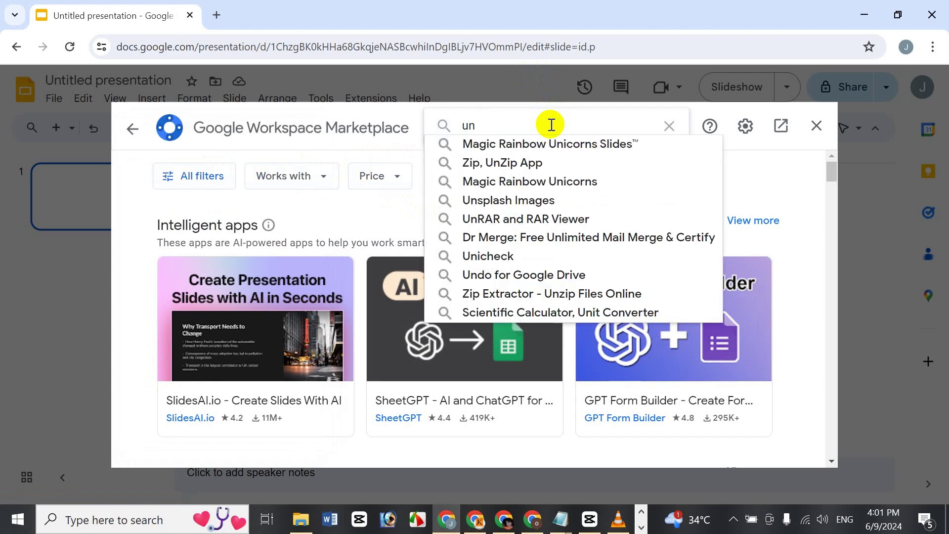
text(p)
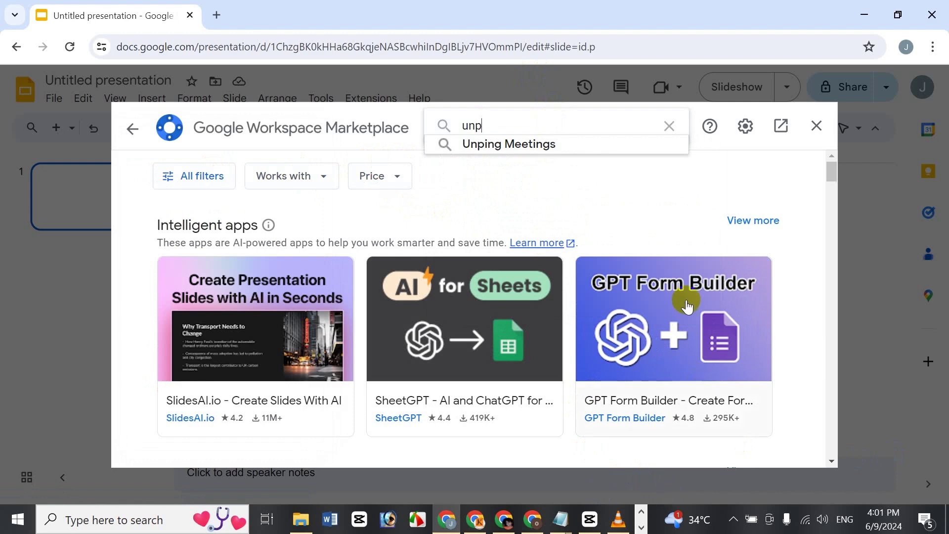
click(366, 146)
key(BackSpace)
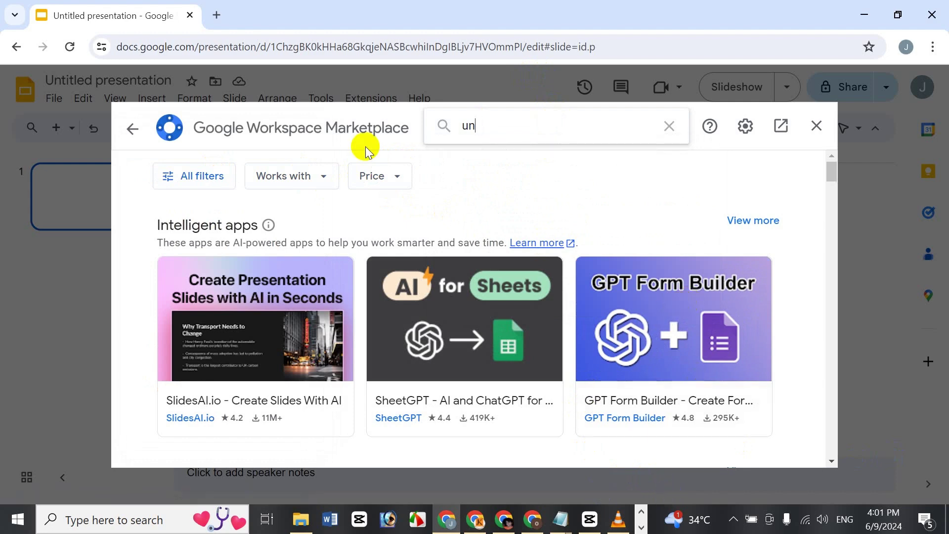
text(s)
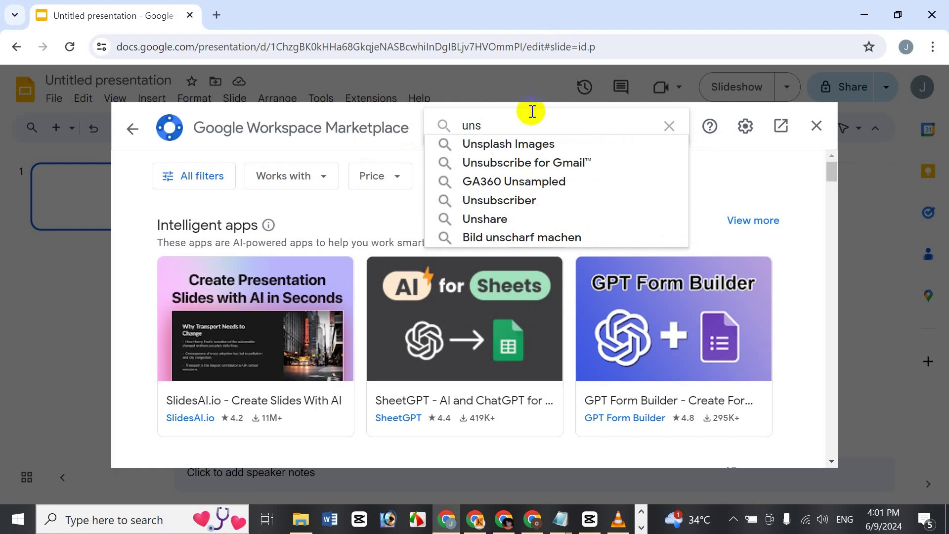
click(534, 143)
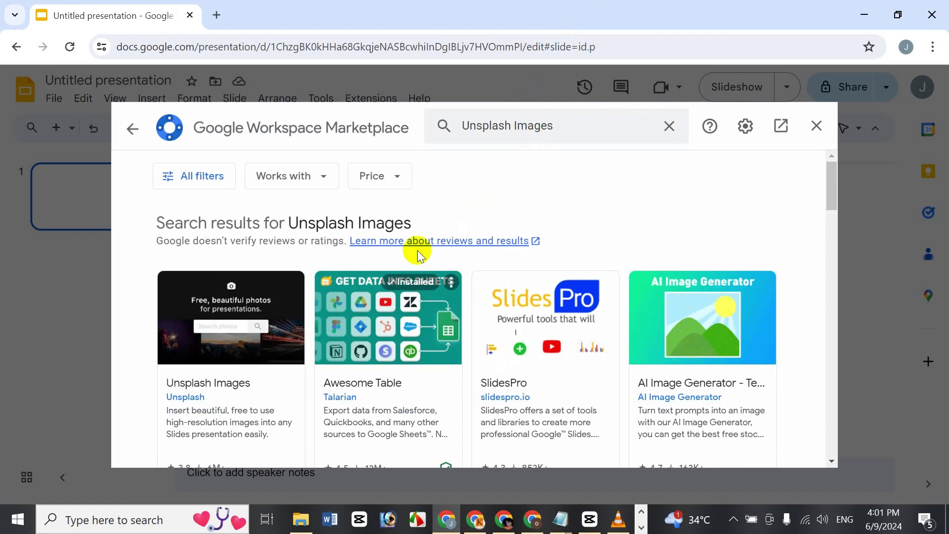
Look through the apps in the Unsplash Images search results
scroll(395, 315, down, 6)
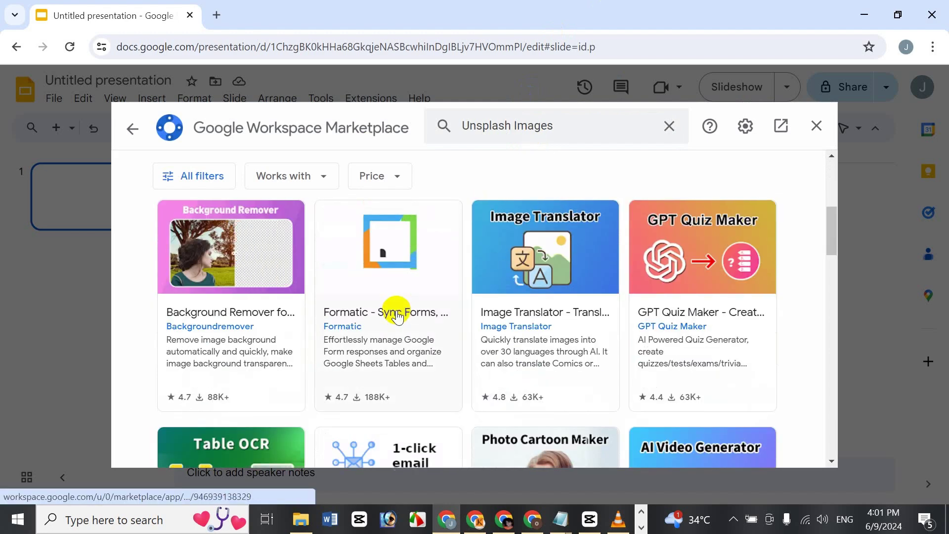
scroll(397, 314, down, 6)
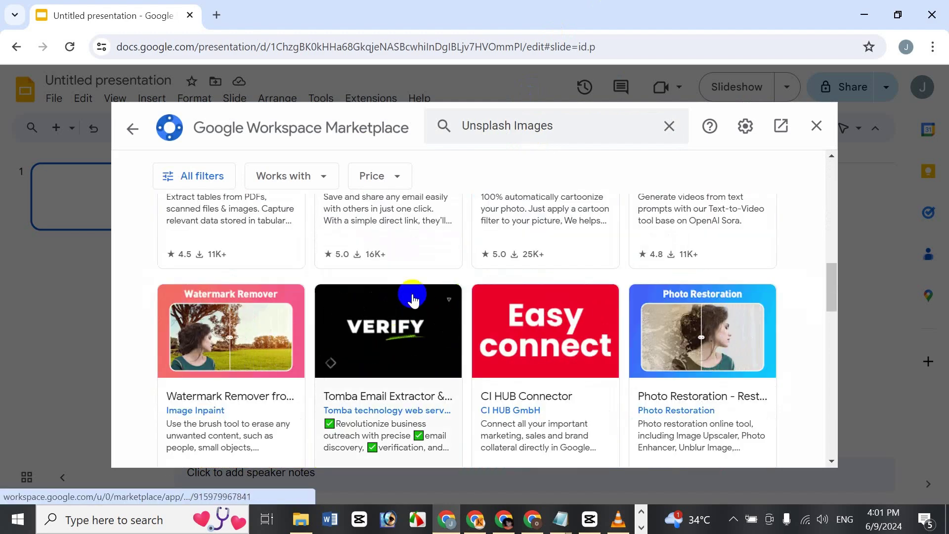
scroll(403, 305, up, 1)
scroll(411, 295, down, 2)
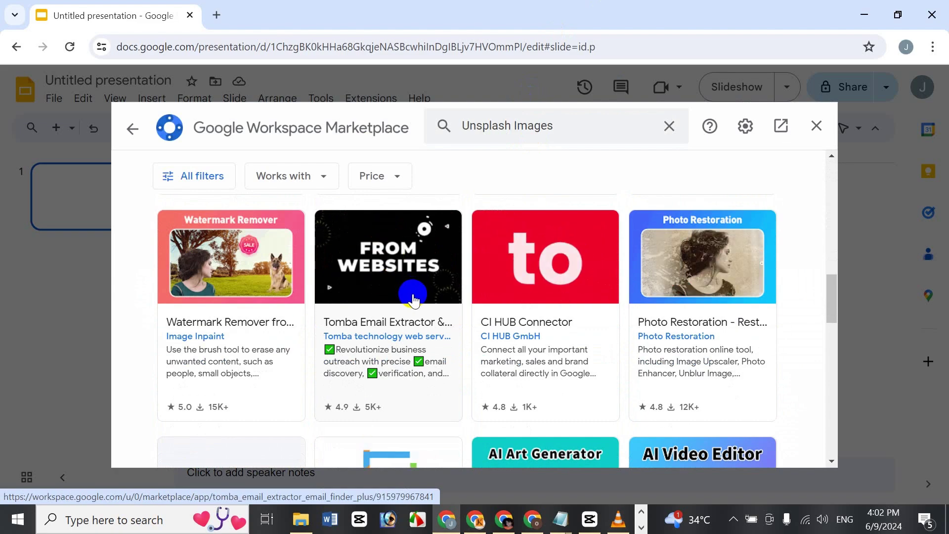
scroll(413, 299, up, 4)
scroll(413, 299, up, 5)
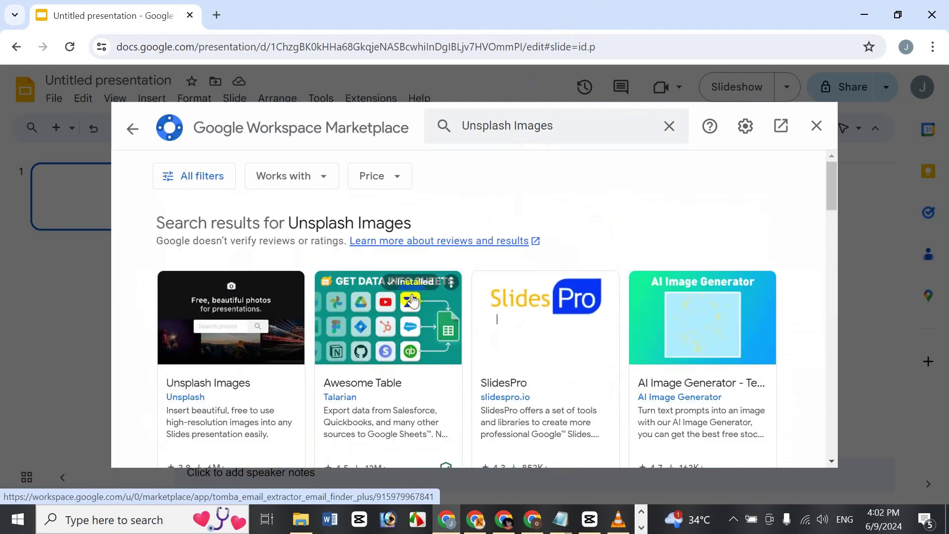
Open the Unsplash Images app's details from the search results and look over its overview
click(220, 336)
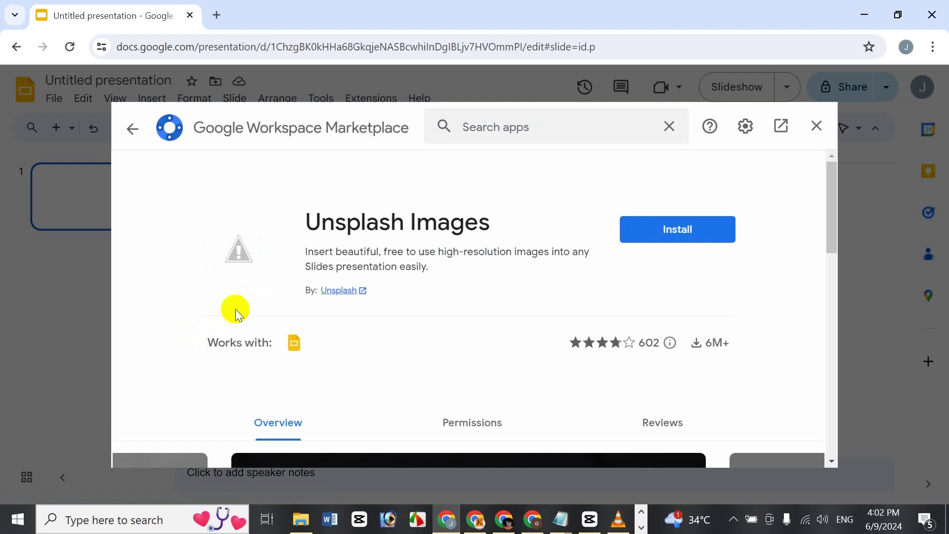
scroll(433, 265, down, 6)
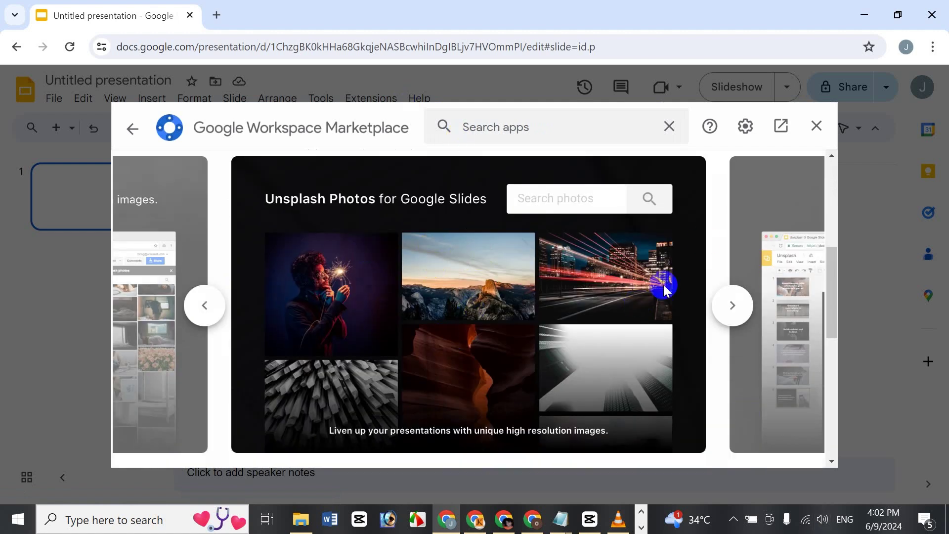
scroll(418, 344, up, 6)
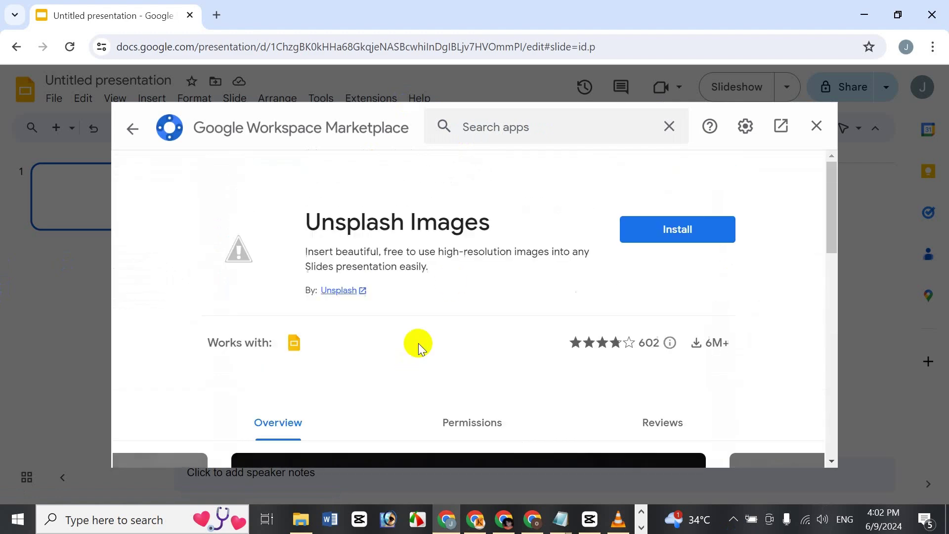
Install the Unsplash Images add-on with the listed Google account and allow the access it requests
click(711, 236)
click(638, 237)
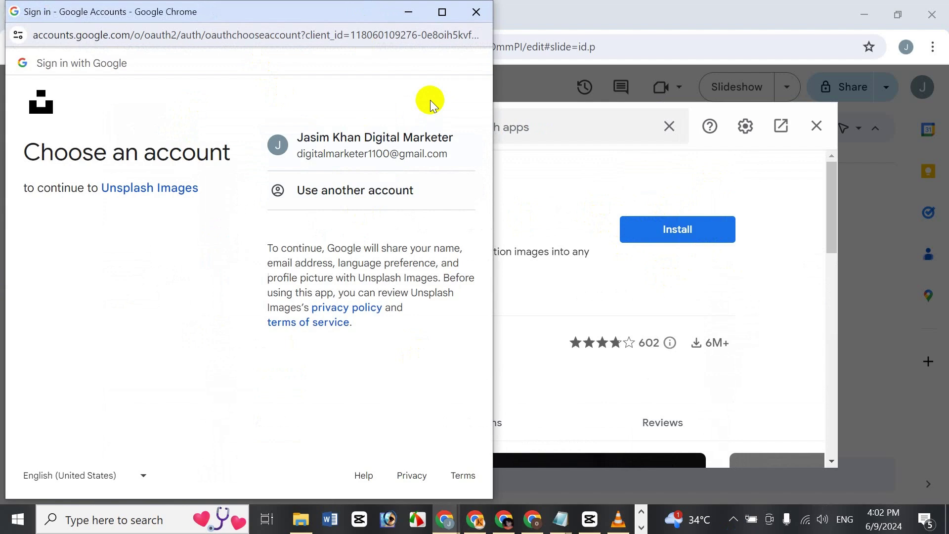
click(408, 127)
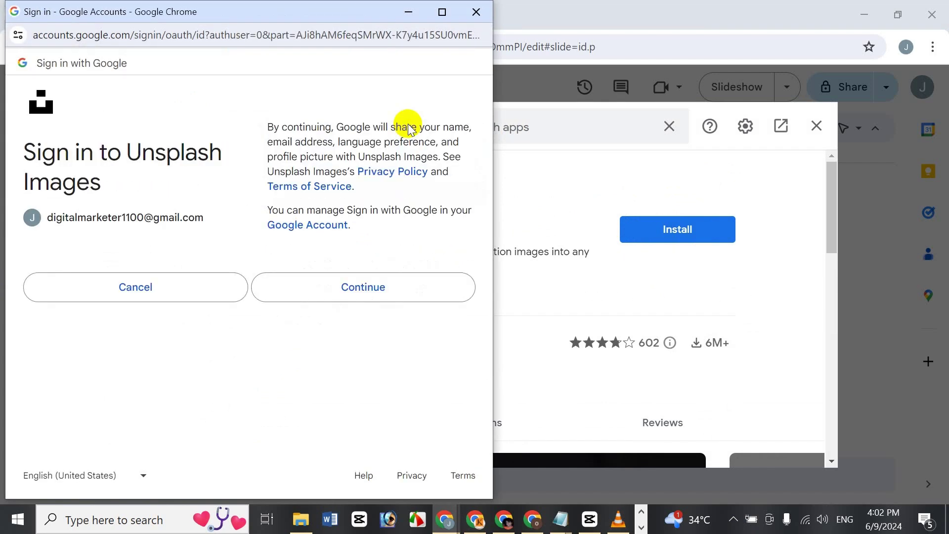
click(319, 298)
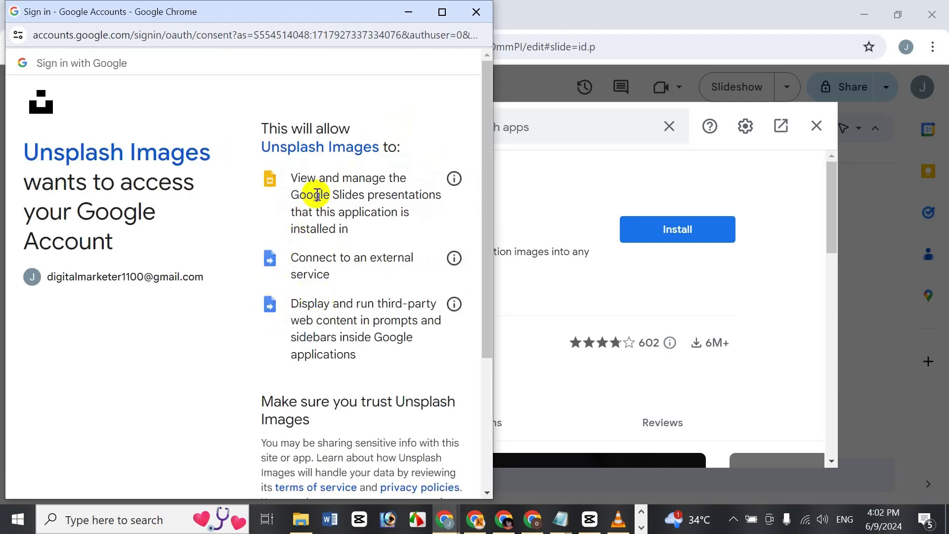
scroll(292, 235, down, 4)
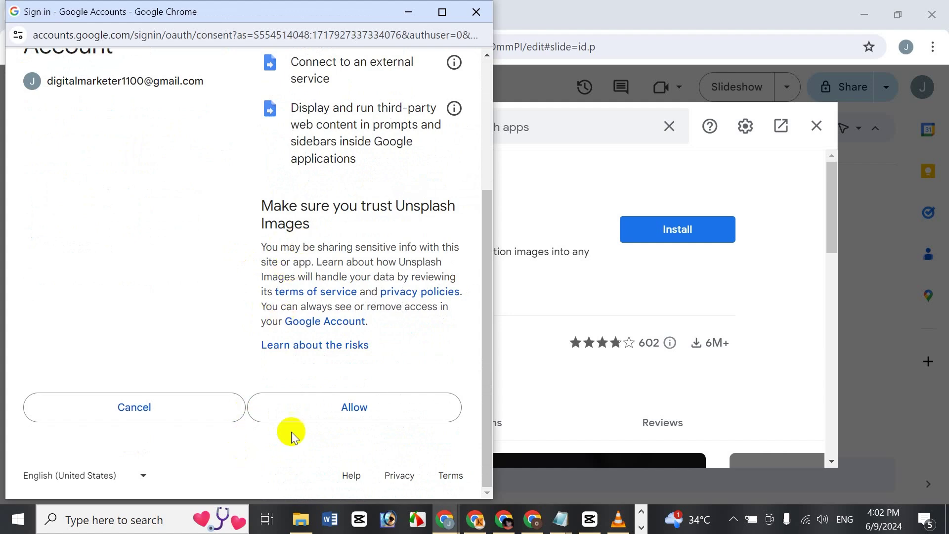
click(316, 420)
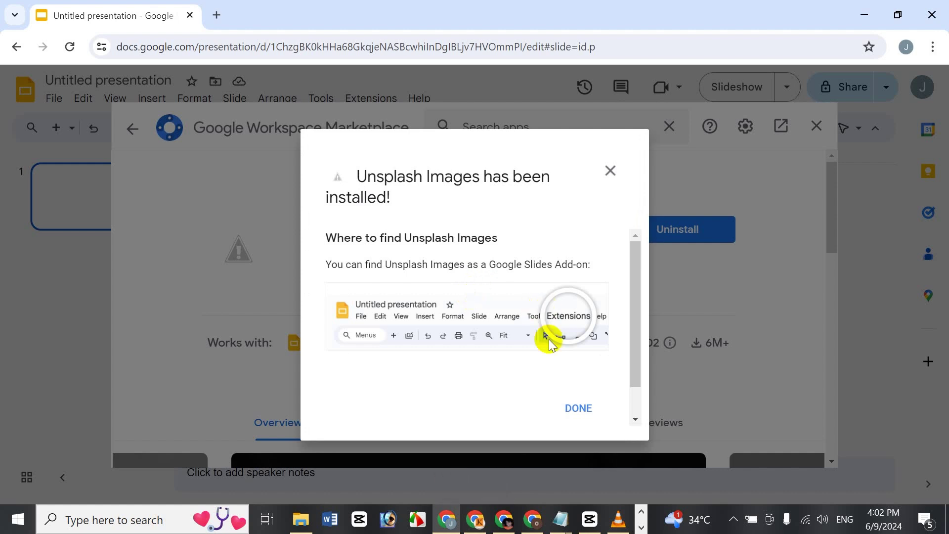
click(580, 408)
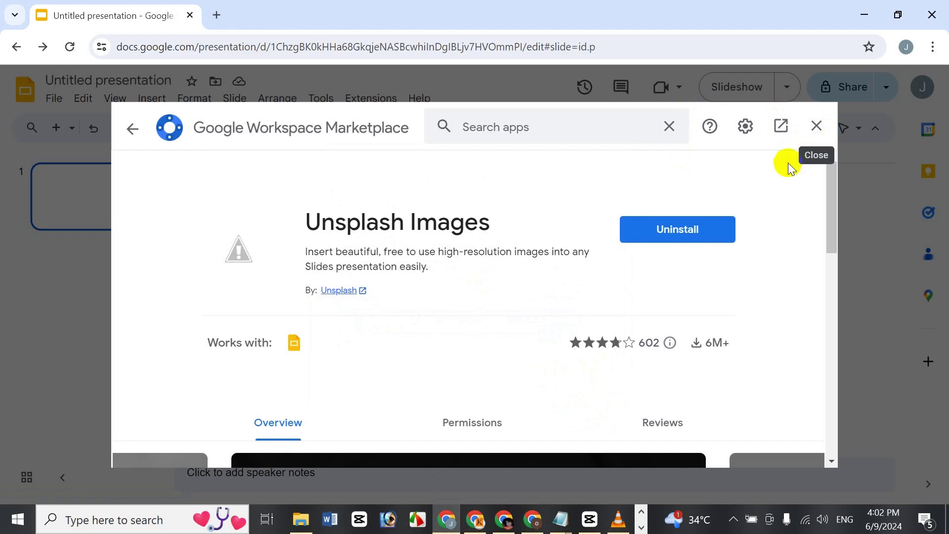
Look through the add-on's additional information and close the Google Workspace Marketplace
scroll(744, 386, down, 5)
scroll(744, 386, down, 10)
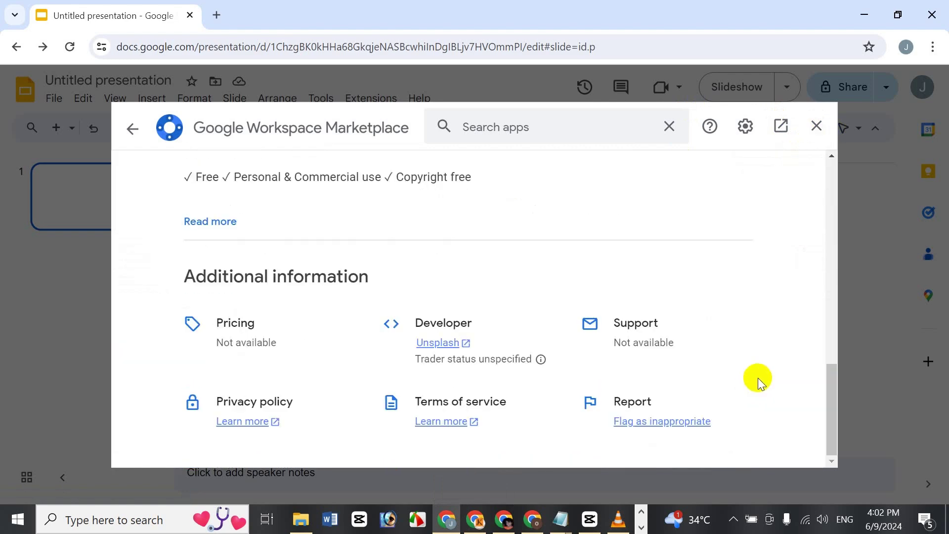
click(824, 123)
Start inserting a photo with the Unsplash Images add-on and dismiss its "Free to use for anything" notice
click(373, 99)
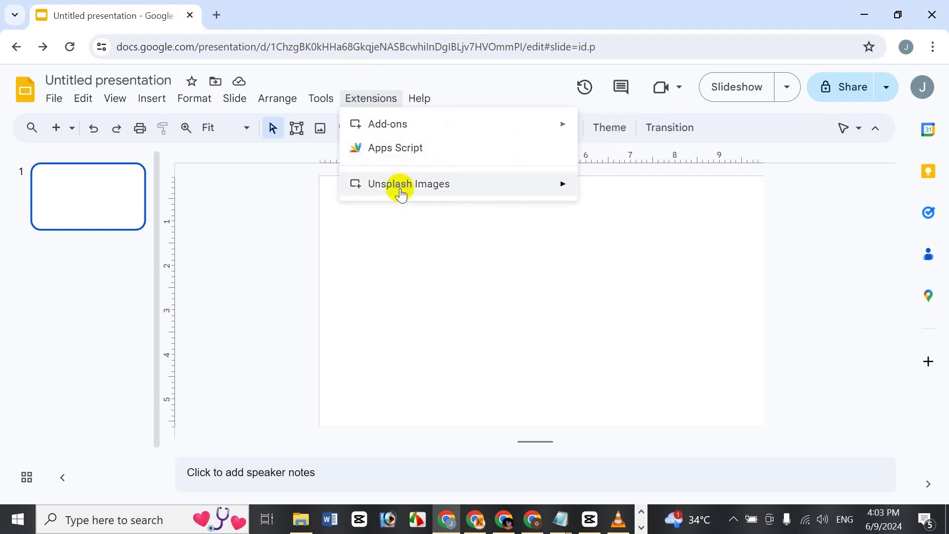
mouse_move(402, 194)
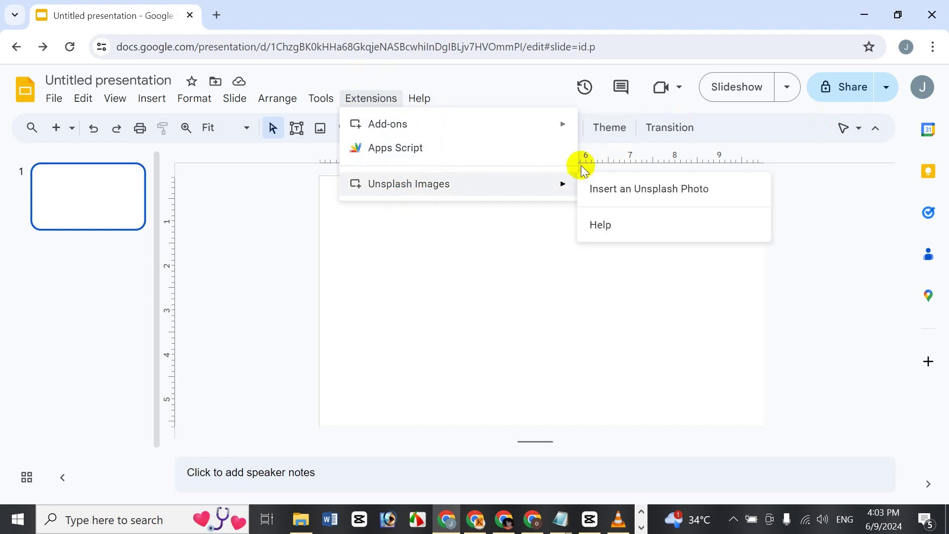
click(610, 190)
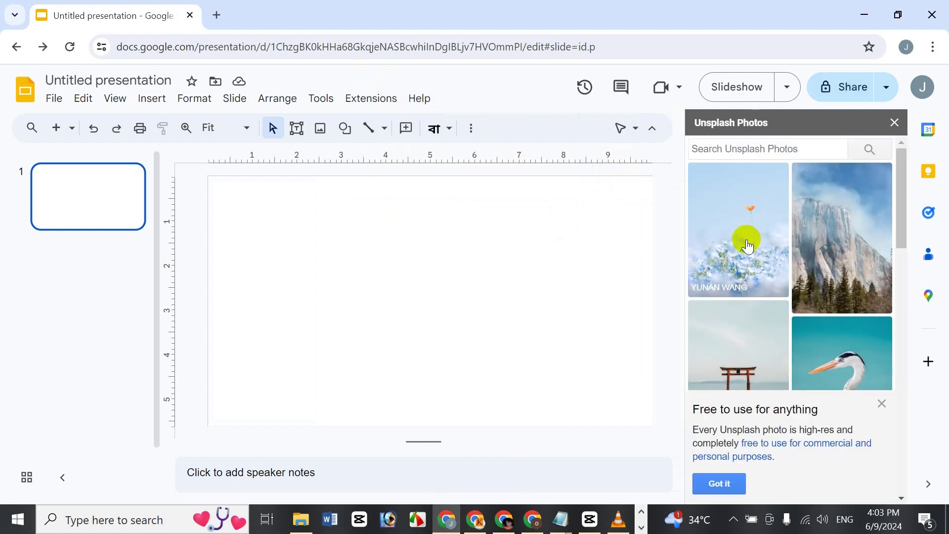
click(880, 385)
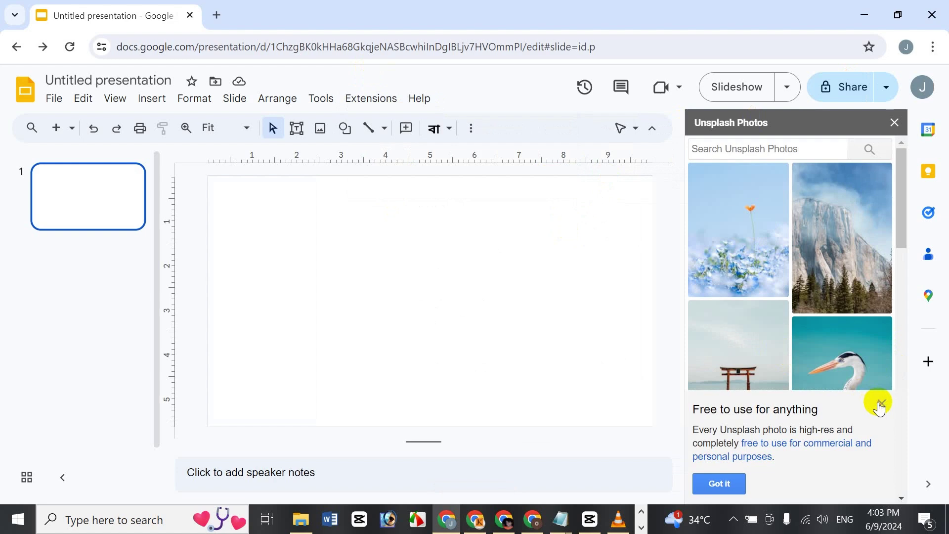
click(881, 403)
Browse the default selection of Unsplash photos
scroll(856, 395, down, 10)
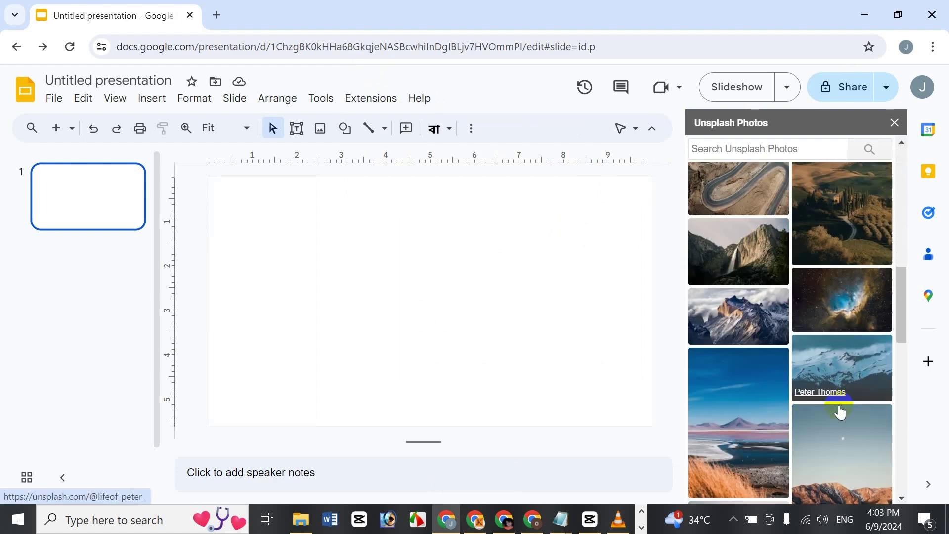
scroll(841, 412, down, 10)
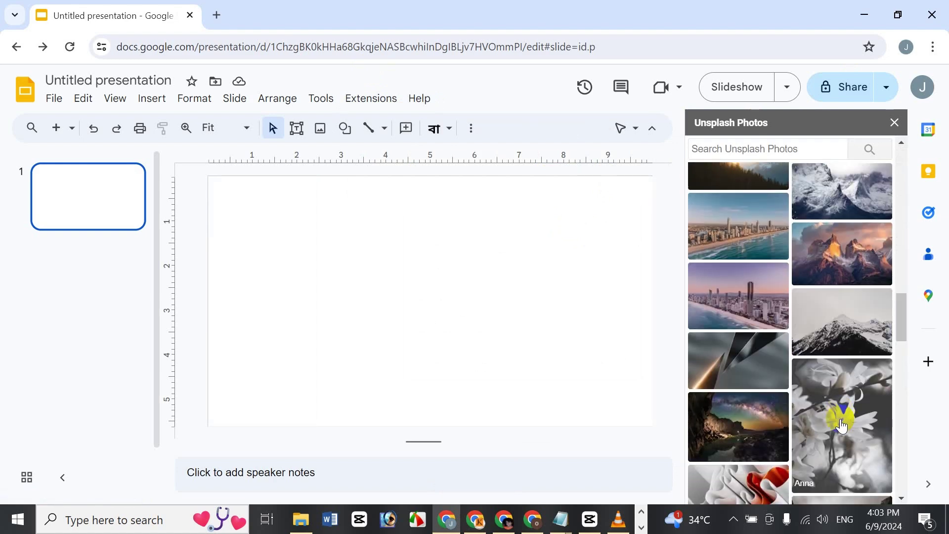
scroll(843, 426, down, 8)
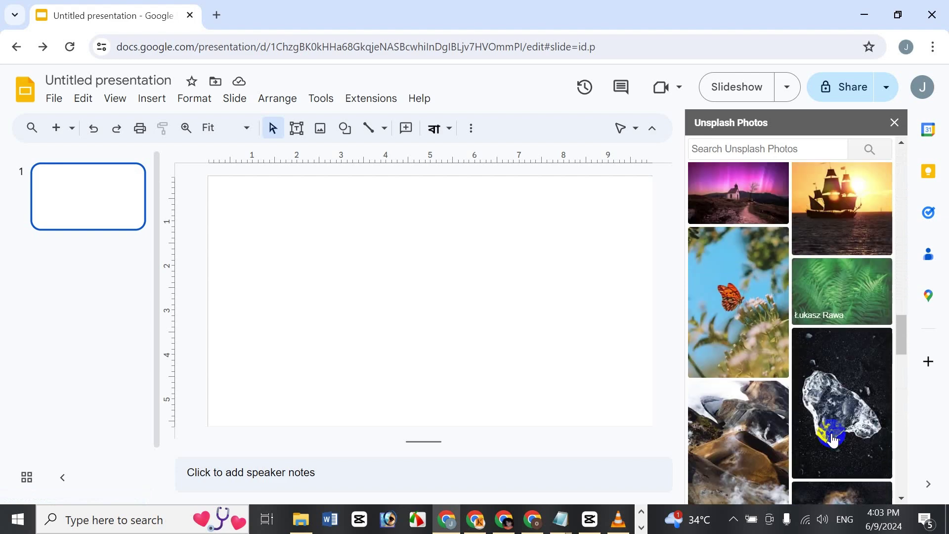
scroll(833, 439, up, 2)
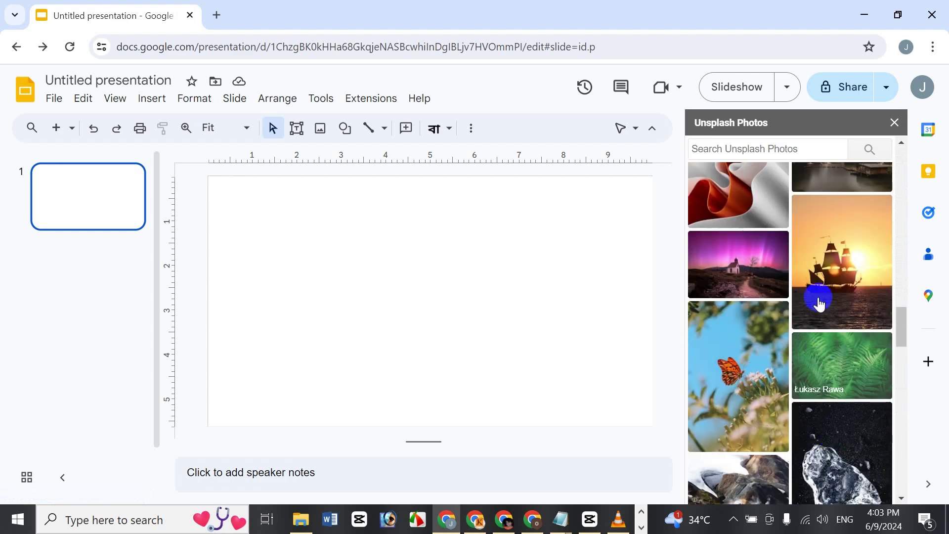
Search the Unsplash photos for "Cute Korean Girl" and look through the results
click(767, 150)
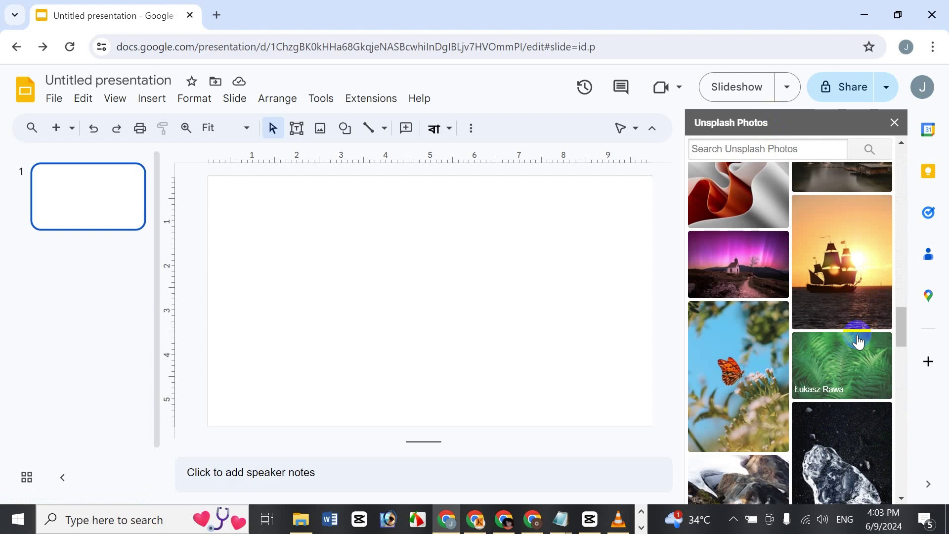
text(Korean Girl)
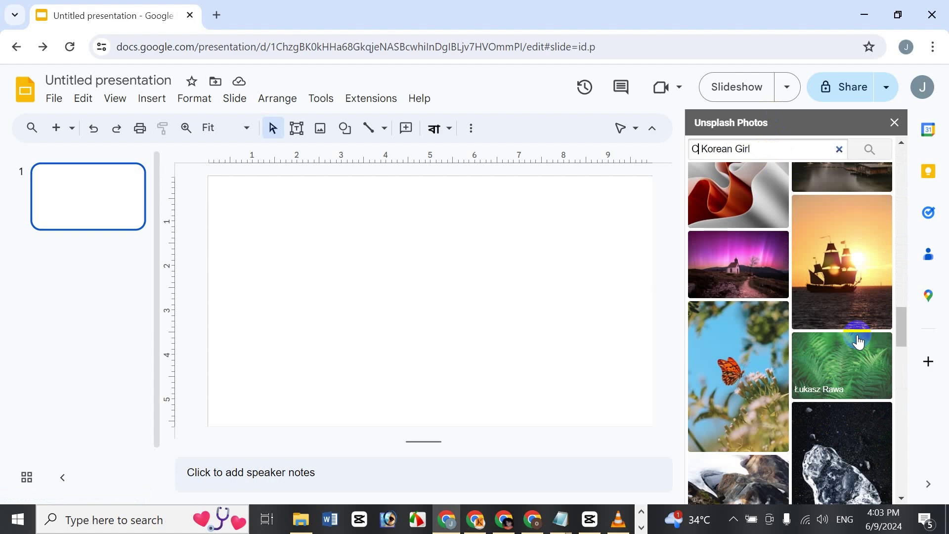
text(e)
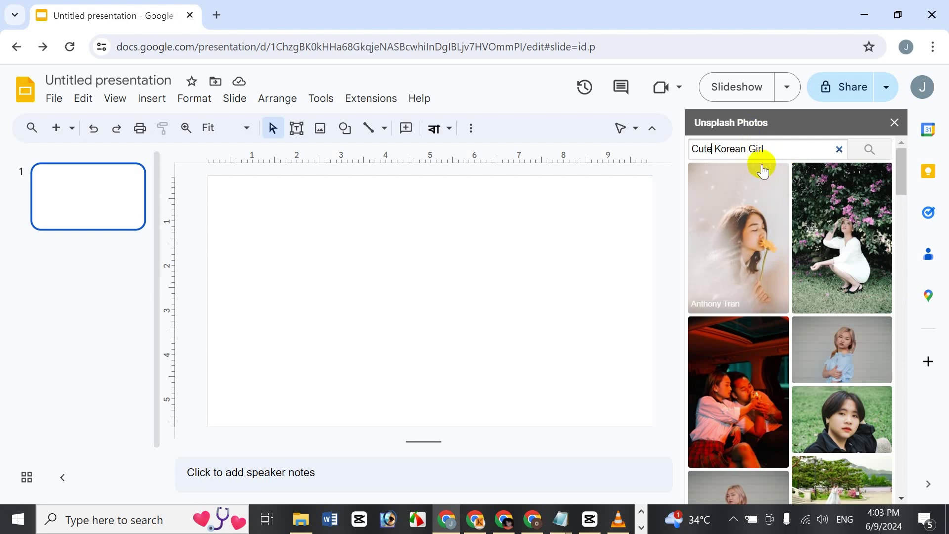
scroll(849, 400, down, 3)
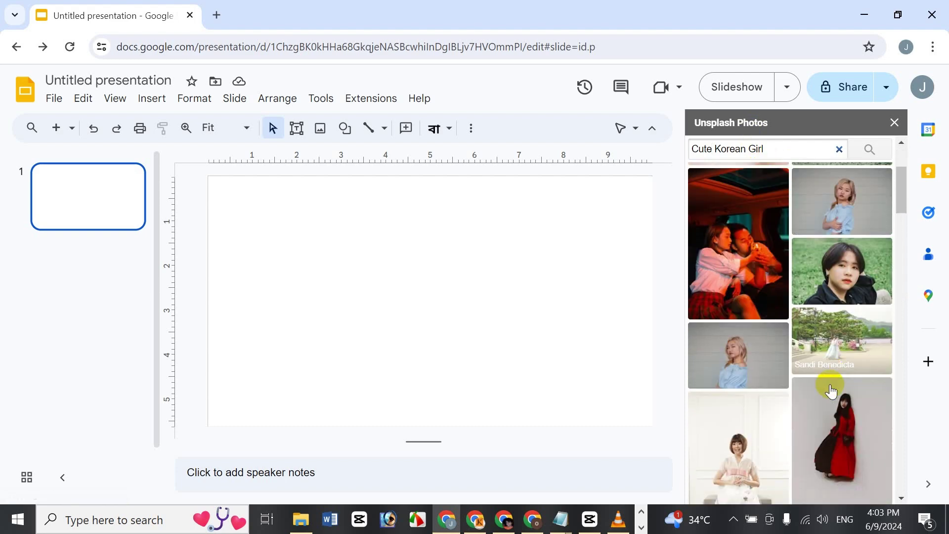
scroll(833, 390, down, 10)
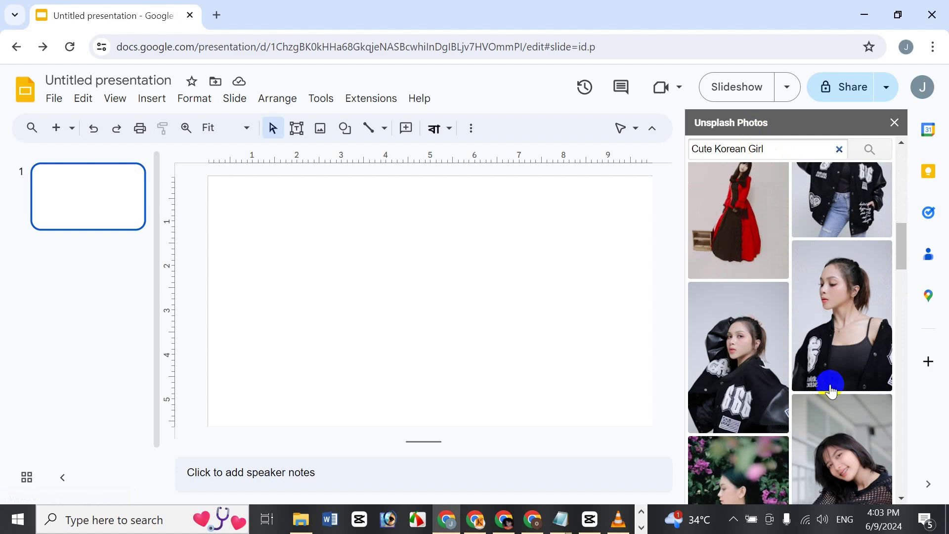
scroll(833, 391, down, 5)
scroll(825, 391, down, 3)
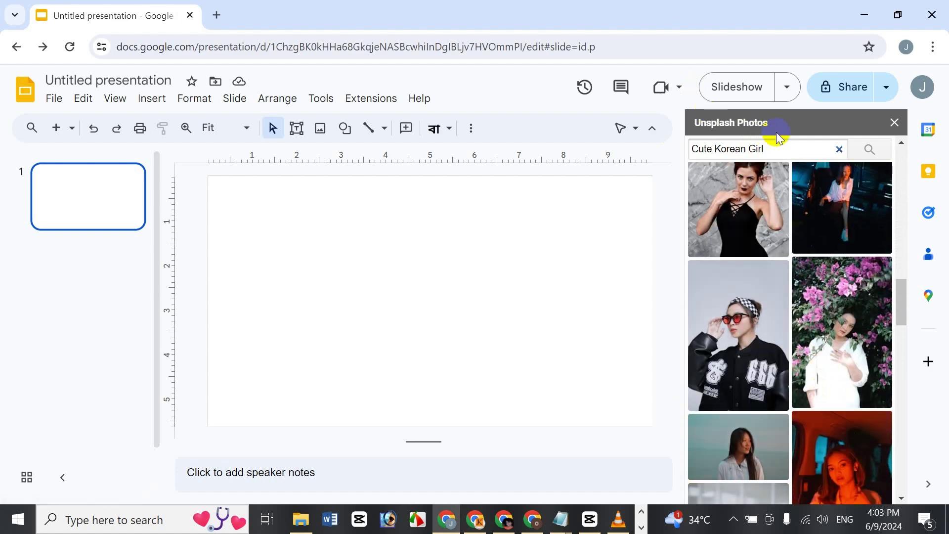
Replace the photo search with "Blackipnk" and check for results
triple_click(780, 151)
text(B)
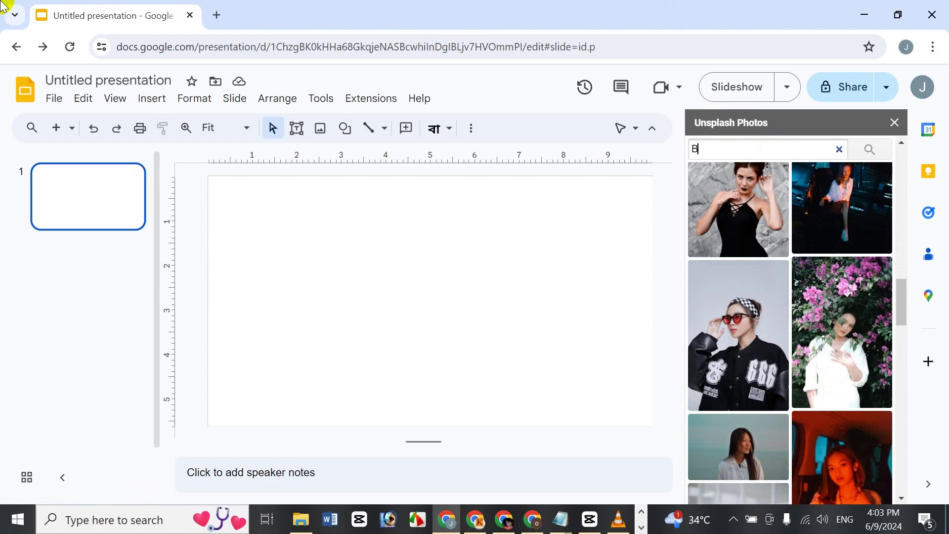
text(lackipnk)
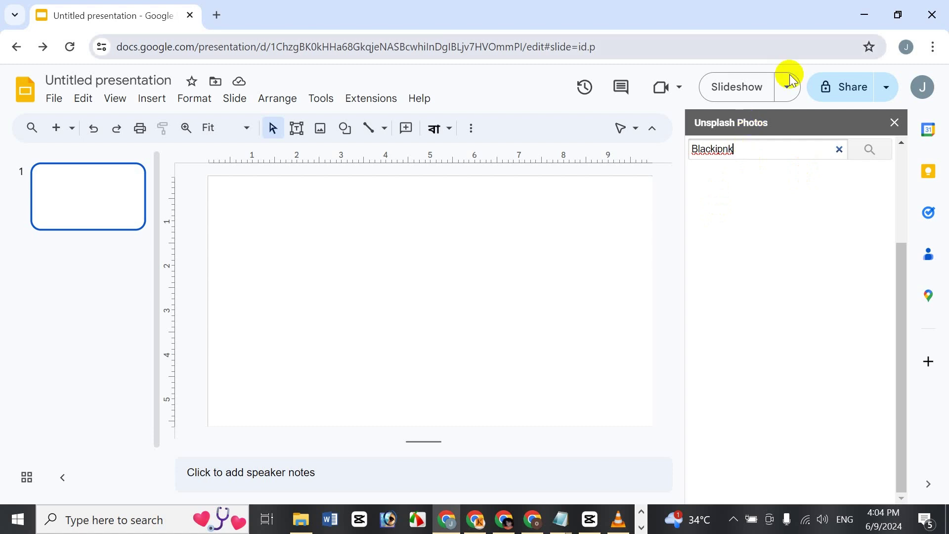
drag(898, 254, 912, 154)
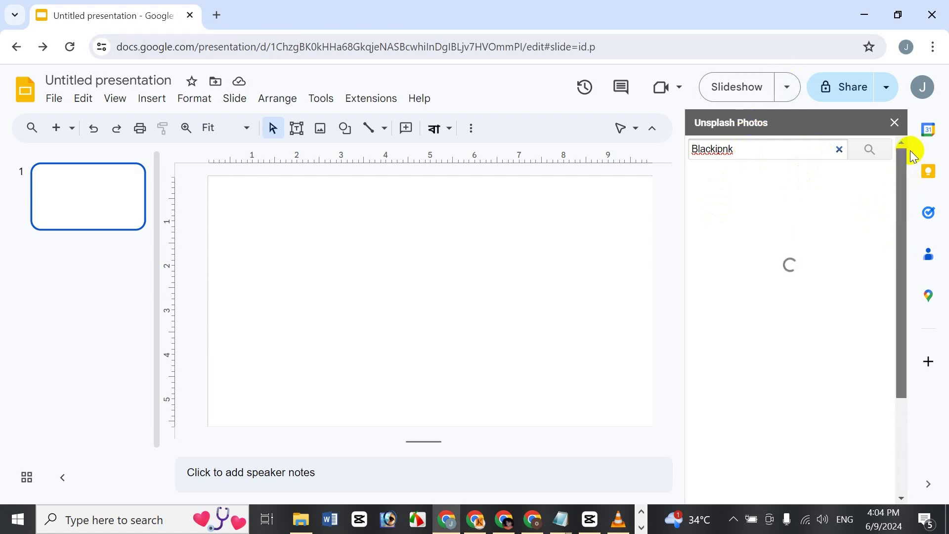
Search the Unsplash photos for "cat" in place of the previous term
click(769, 145)
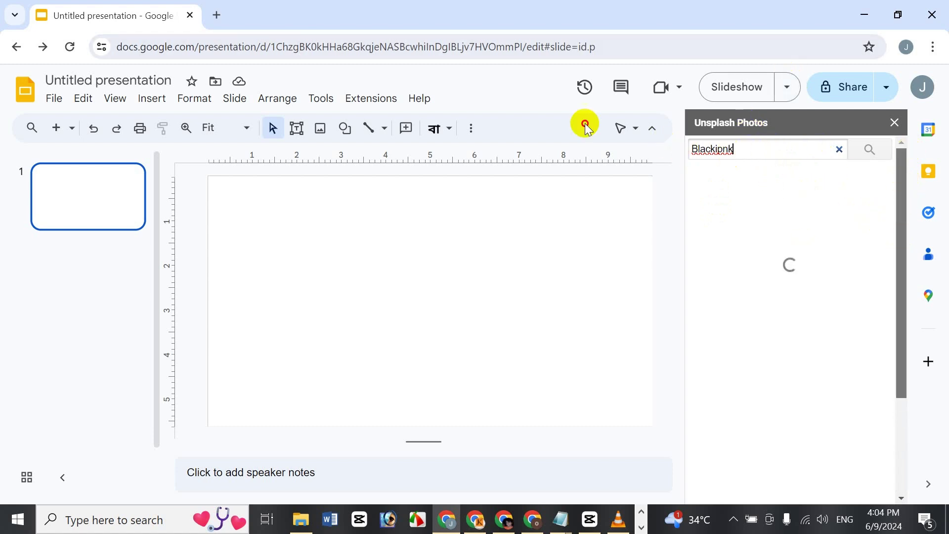
key(ctrl+a)
text(cat)
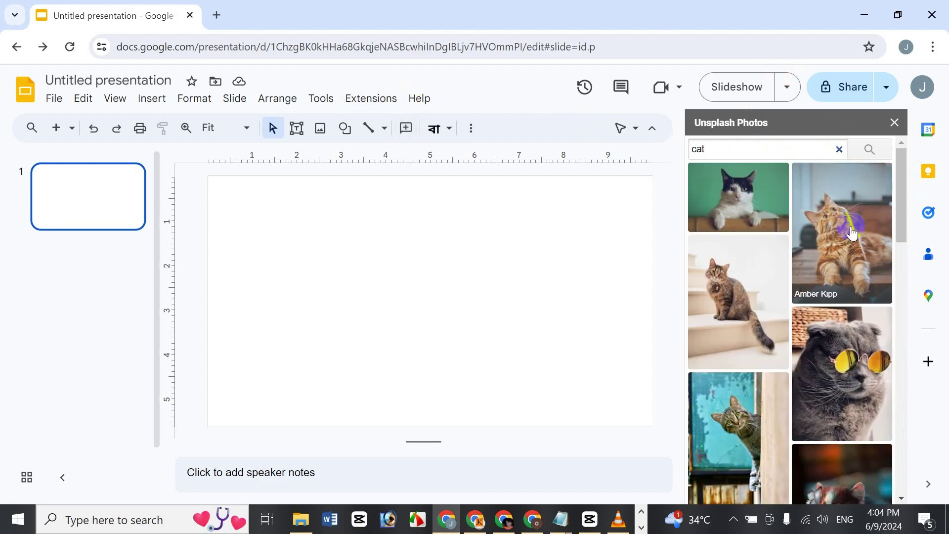
Insert the photo of the white cat with its mouth open into the slide and close the Unsplash photo picker
scroll(835, 270, down, 10)
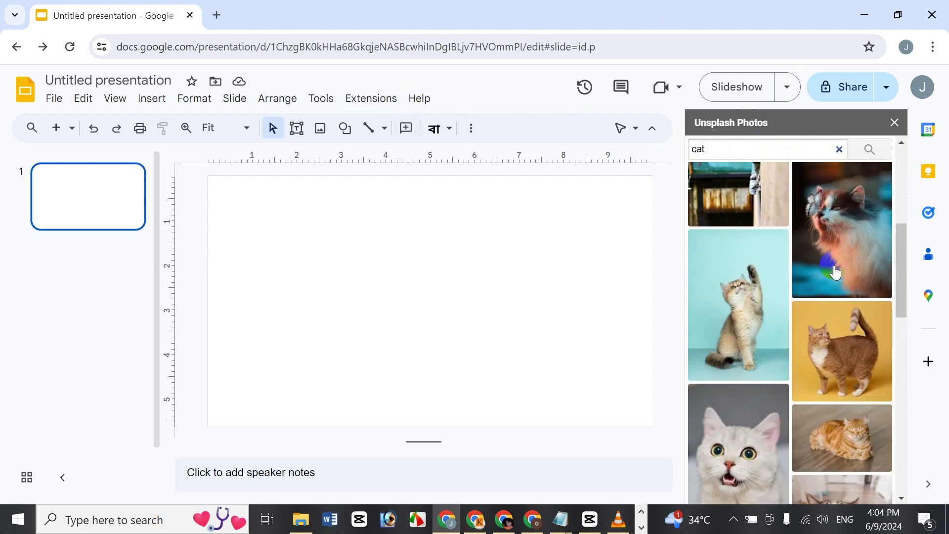
scroll(836, 271, down, 3)
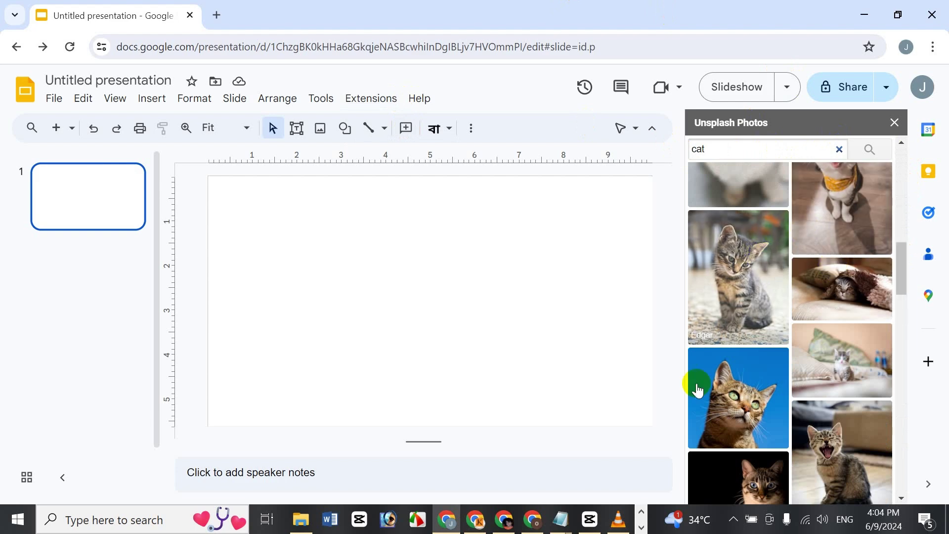
scroll(816, 336, up, 3)
click(750, 273)
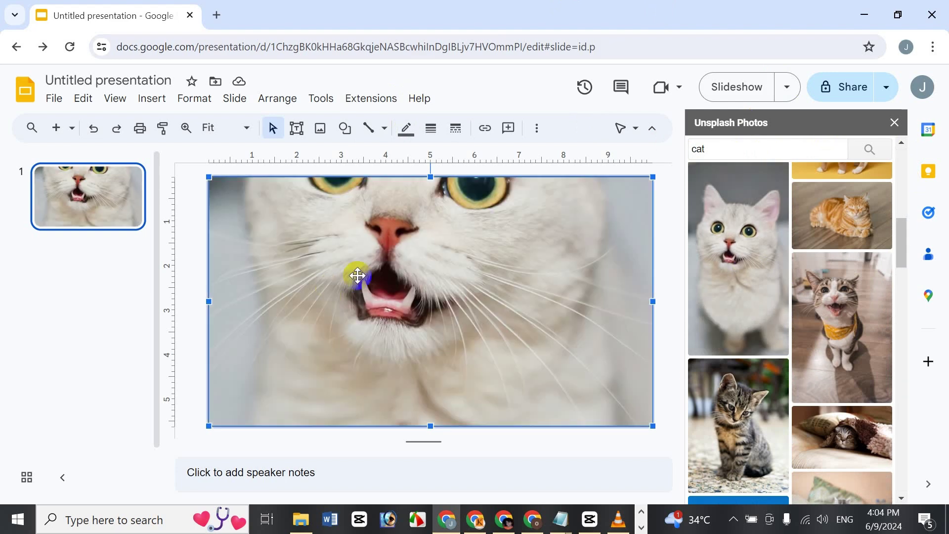
click(895, 122)
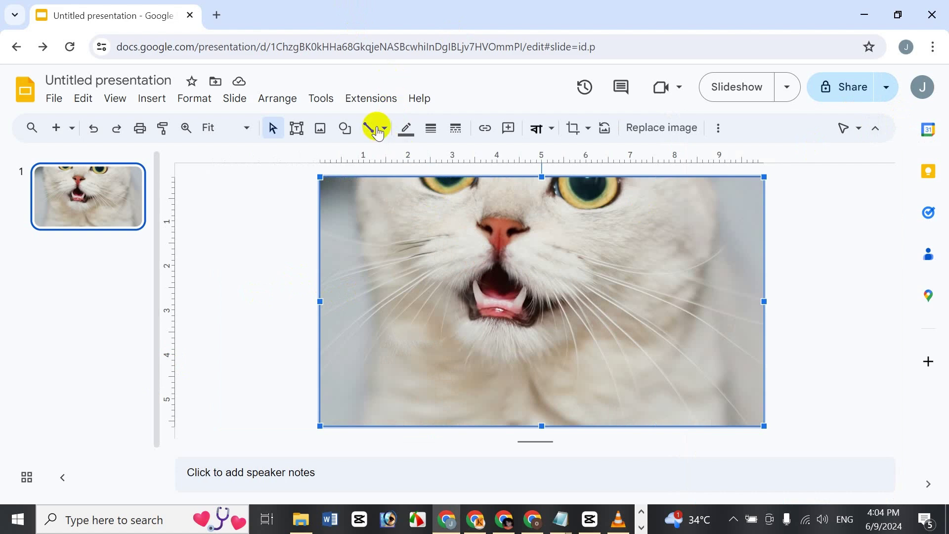
Review the installed apps in the add-on manager, check the options available for Unsplash Images, and close the manager
click(390, 99)
mouse_move(388, 186)
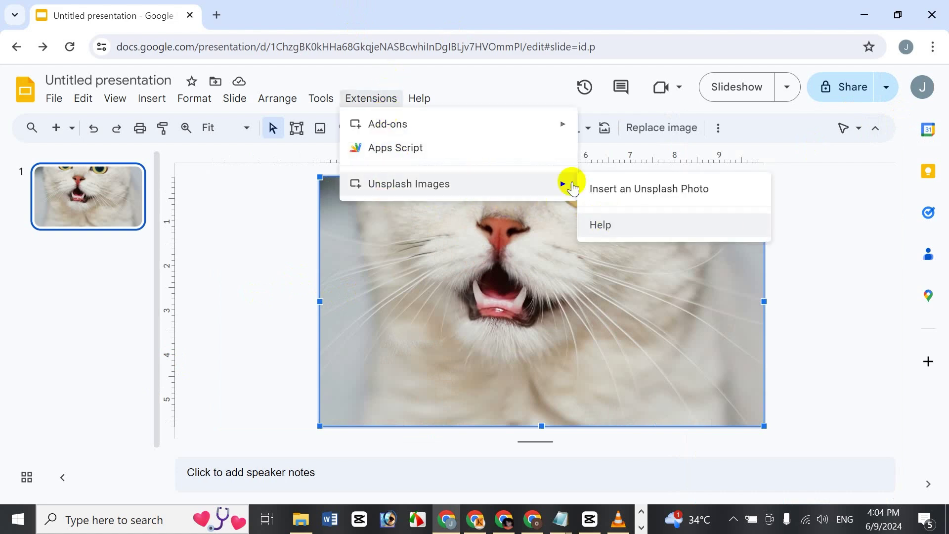
mouse_move(541, 134)
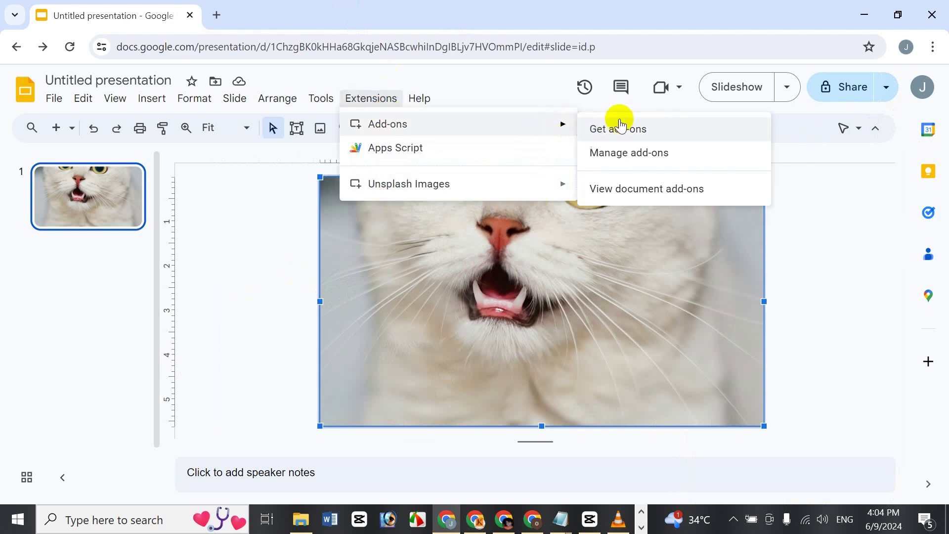
click(648, 153)
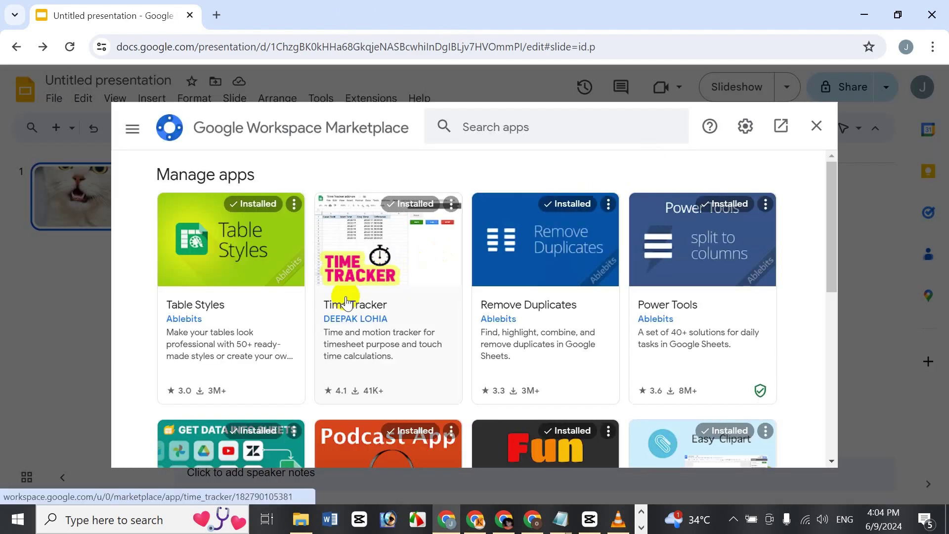
scroll(344, 299, down, 1)
scroll(344, 299, down, 5)
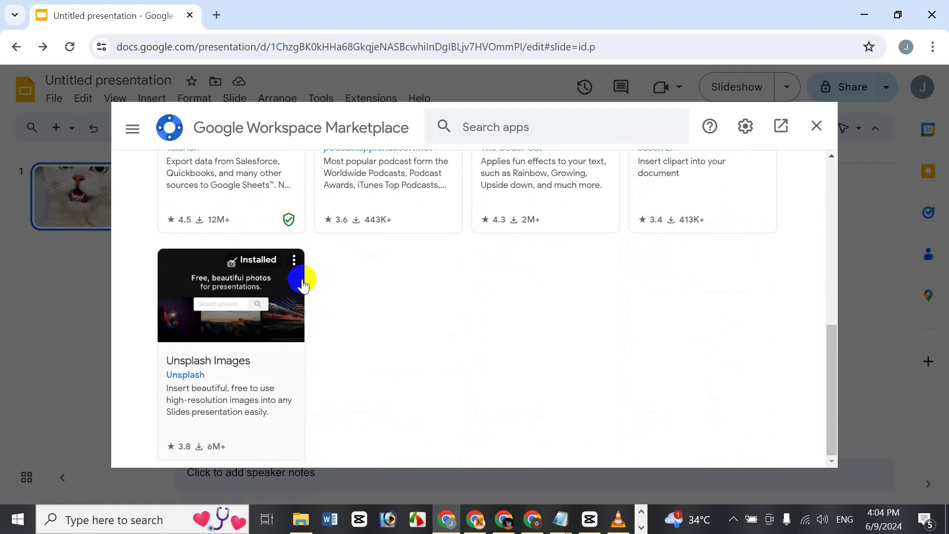
click(296, 260)
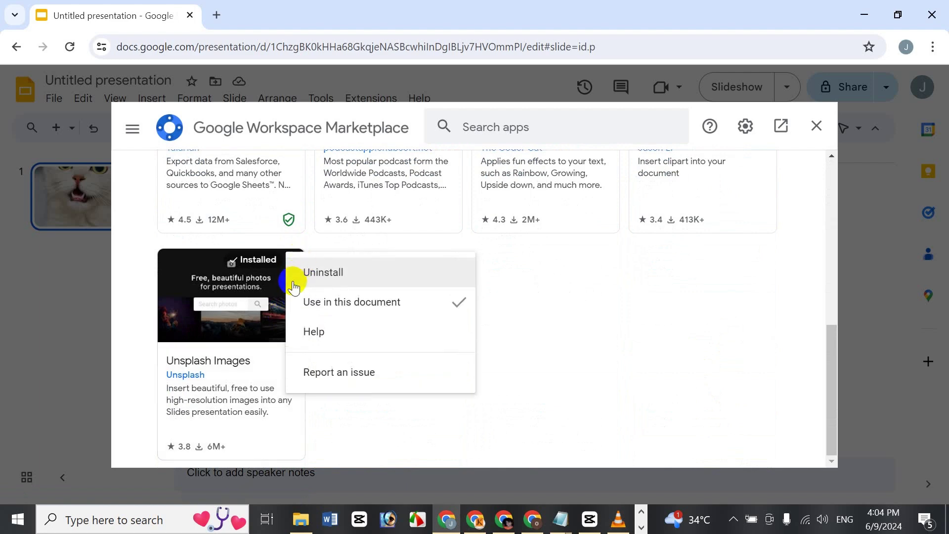
click(584, 314)
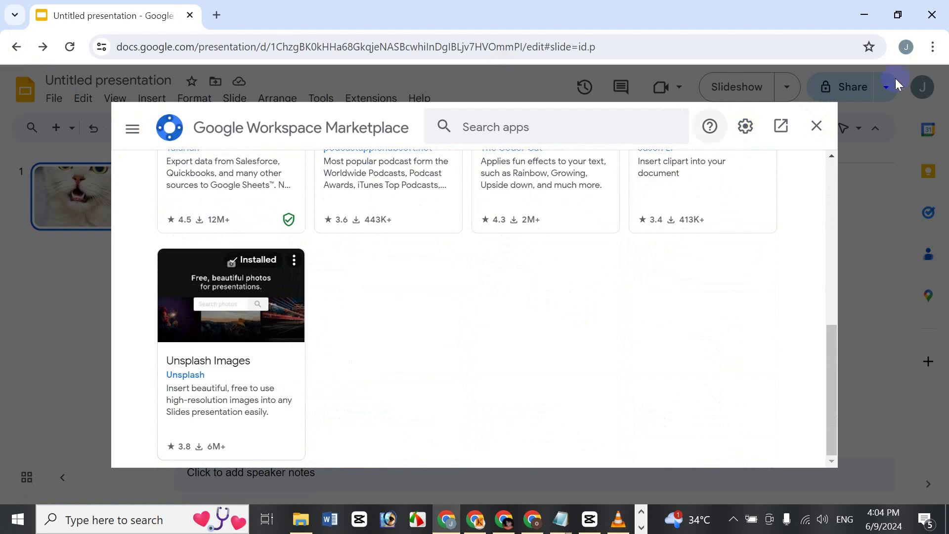
scroll(566, 307, up, 8)
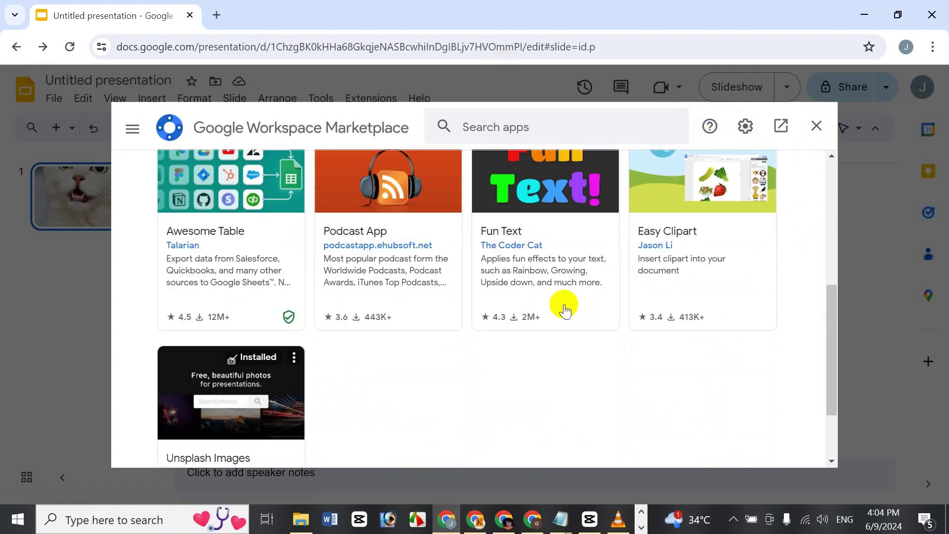
click(818, 126)
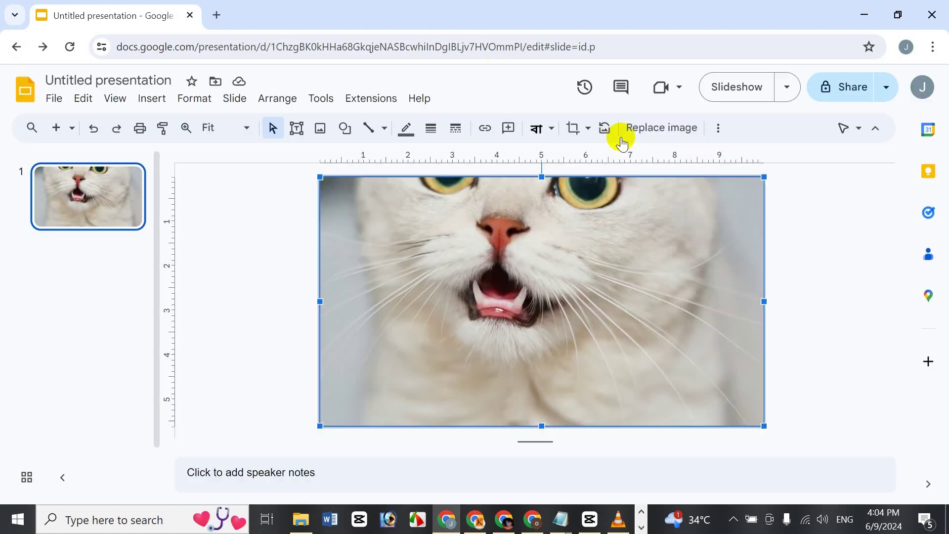
View the add-ons used in this document, and close the document add-ons list
click(378, 98)
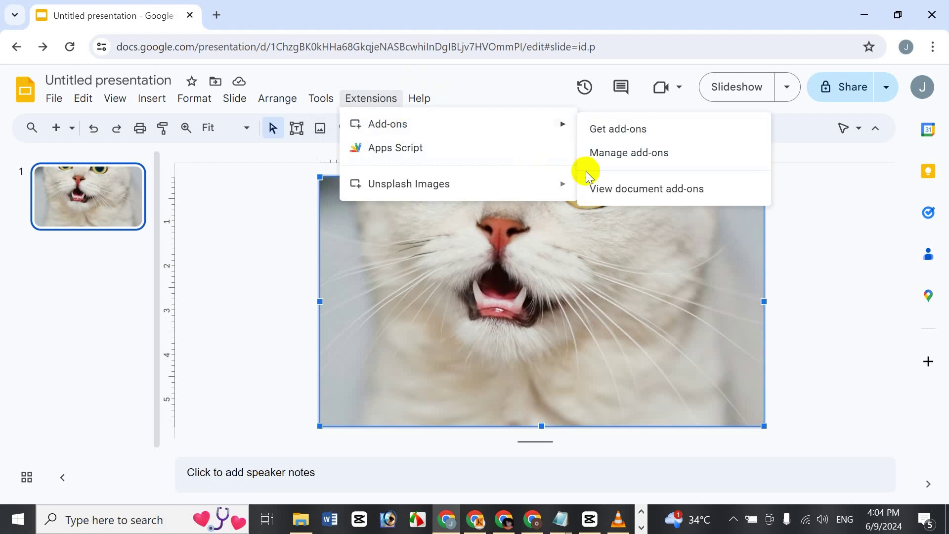
mouse_move(525, 131)
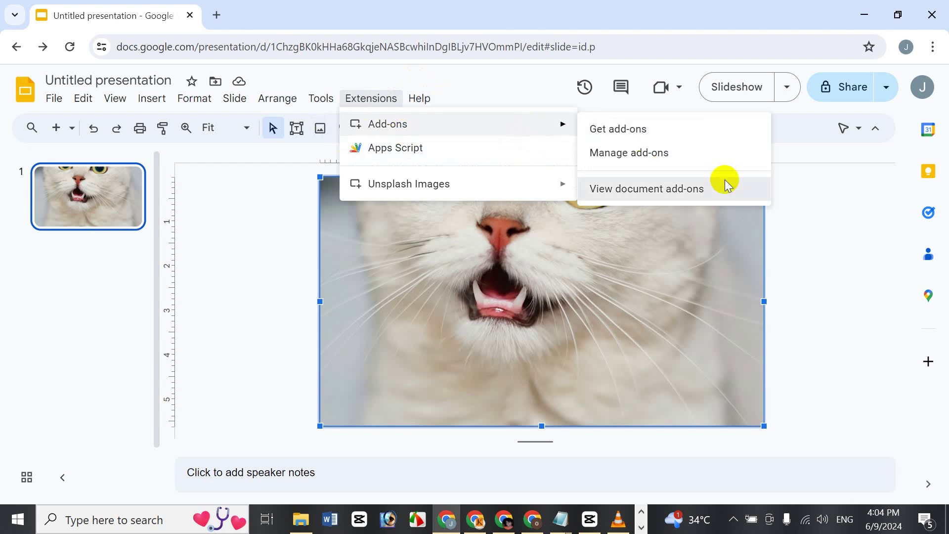
click(726, 185)
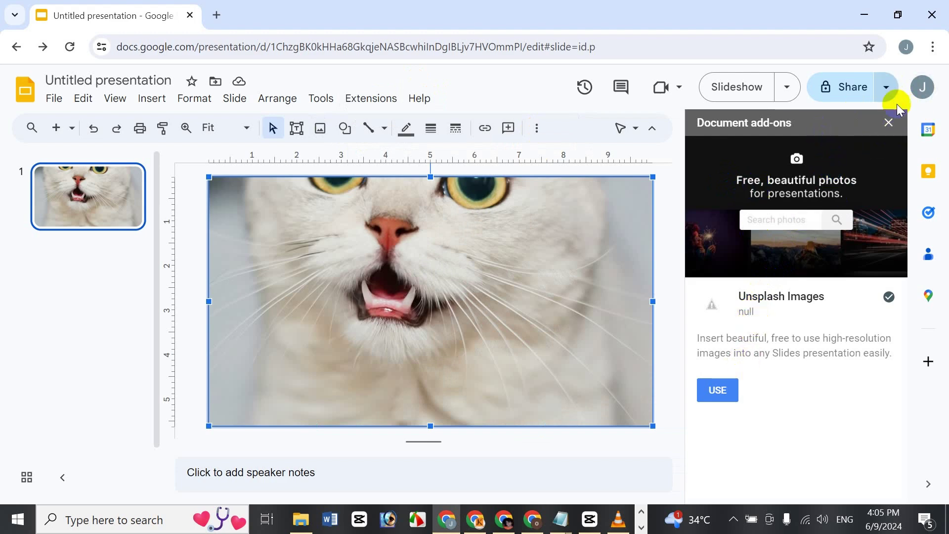
click(890, 125)
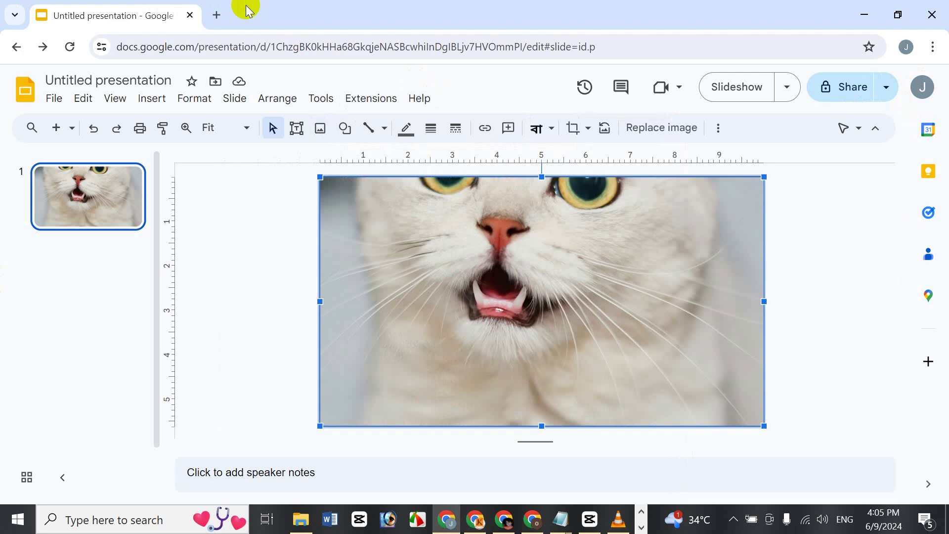
Uninstall the Unsplash Images add-on through the add-on manager and close the Google Workspace Marketplace
click(391, 99)
mouse_move(407, 126)
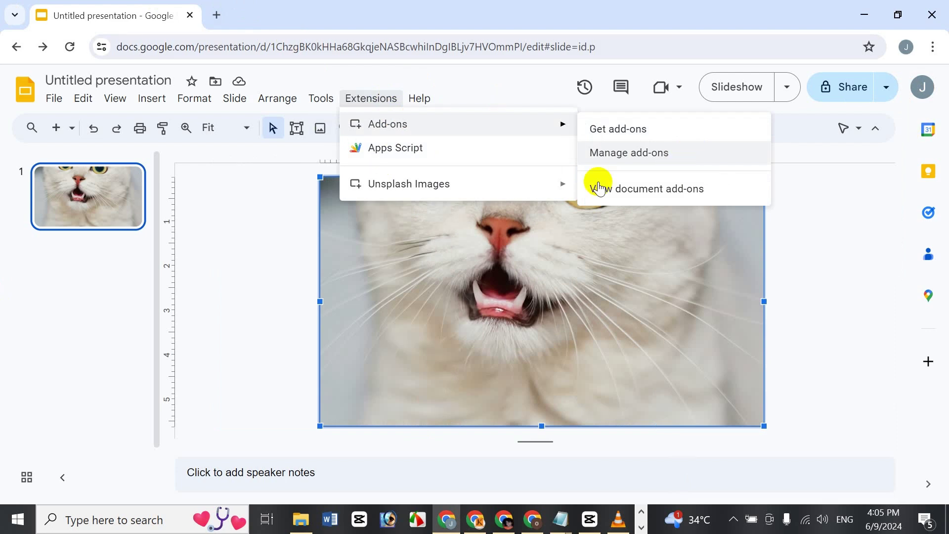
mouse_move(548, 133)
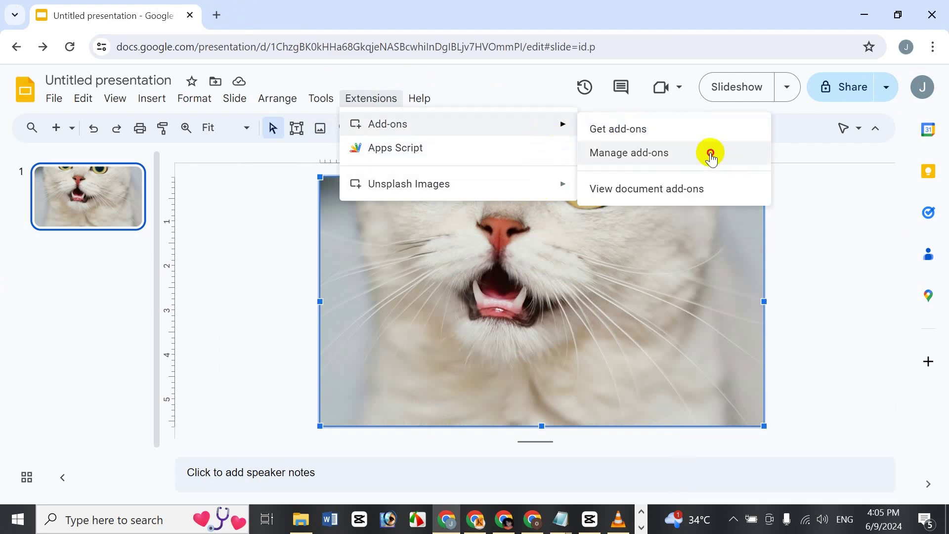
click(712, 152)
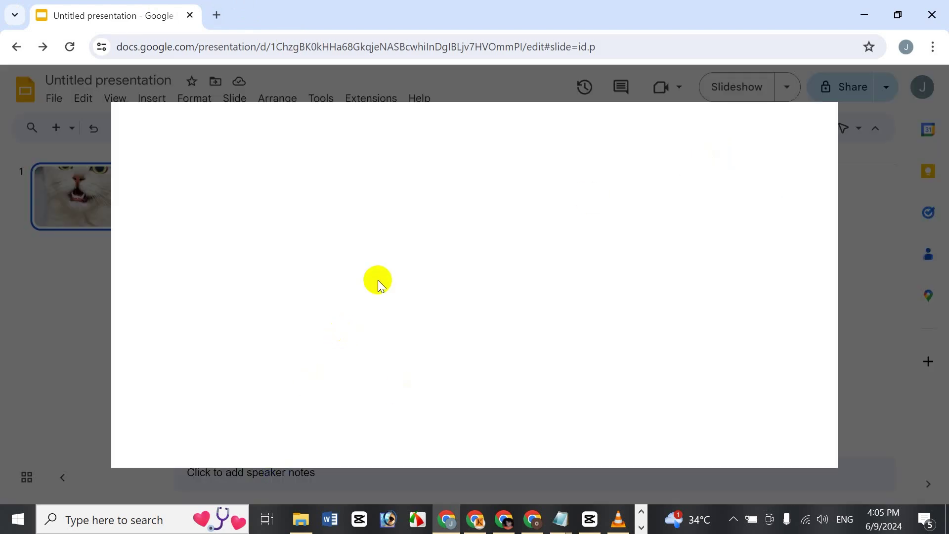
scroll(391, 310, down, 1)
scroll(403, 309, down, 5)
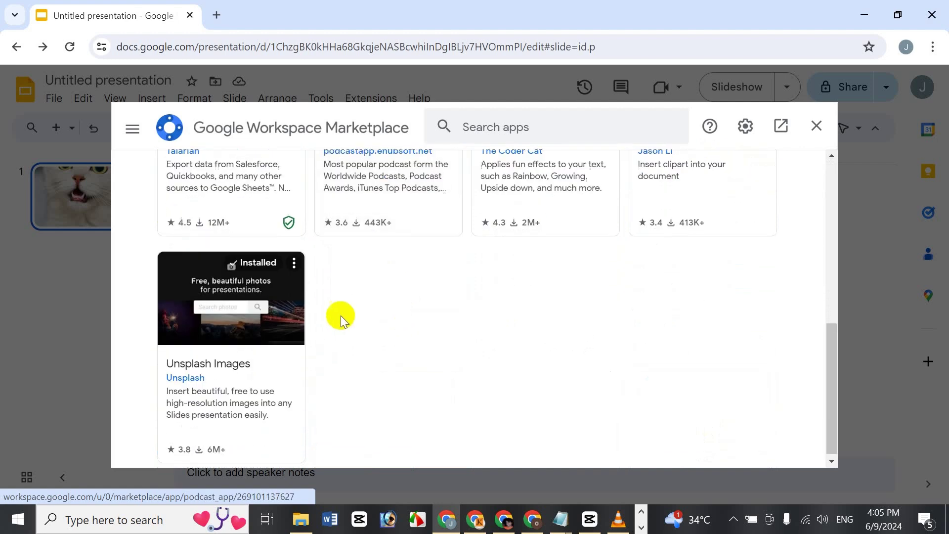
click(295, 261)
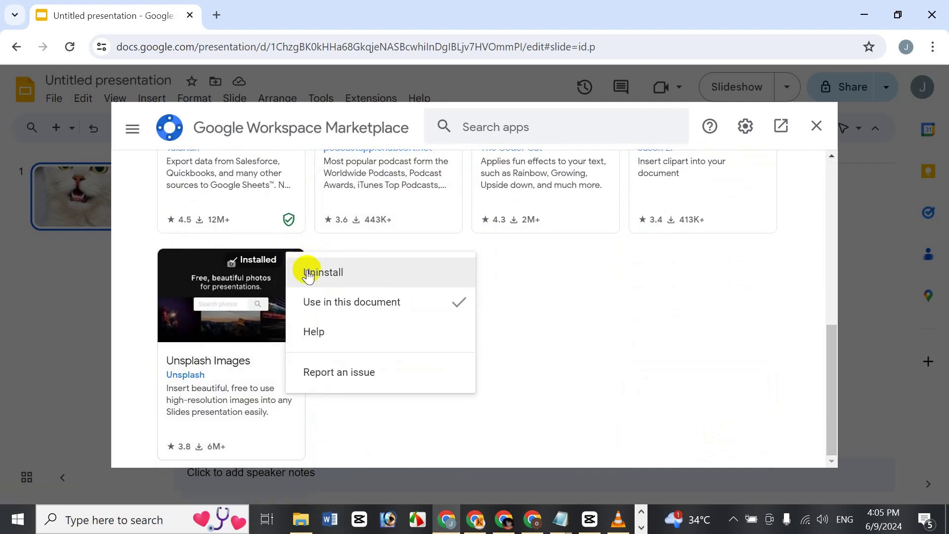
click(317, 272)
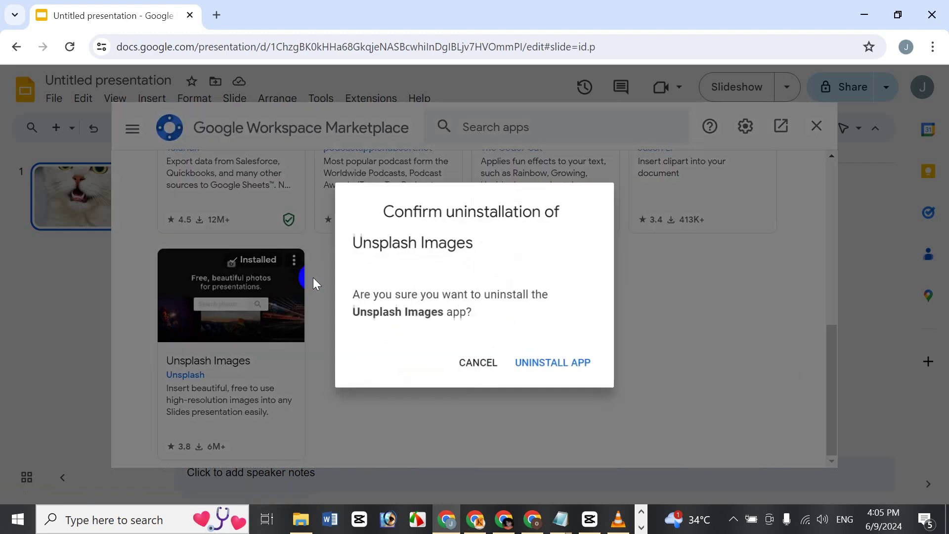
click(581, 364)
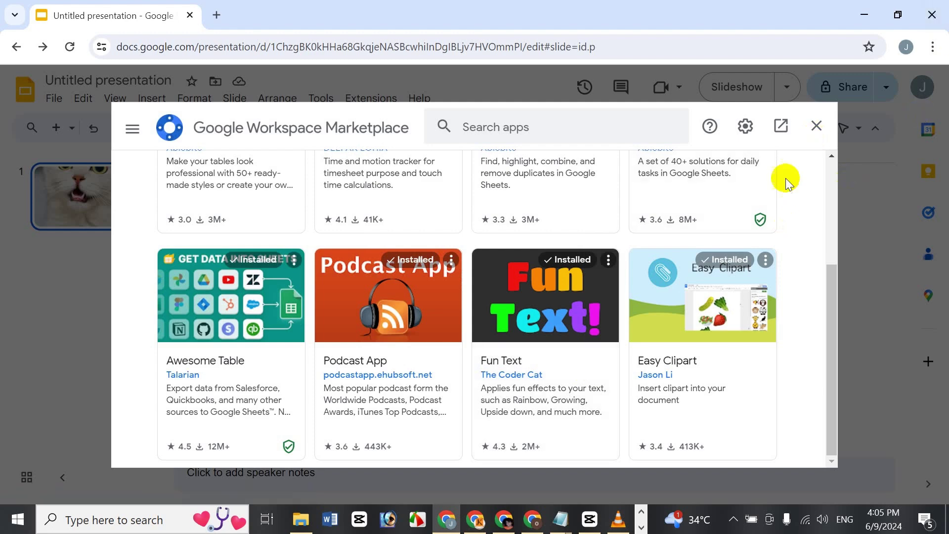
click(817, 128)
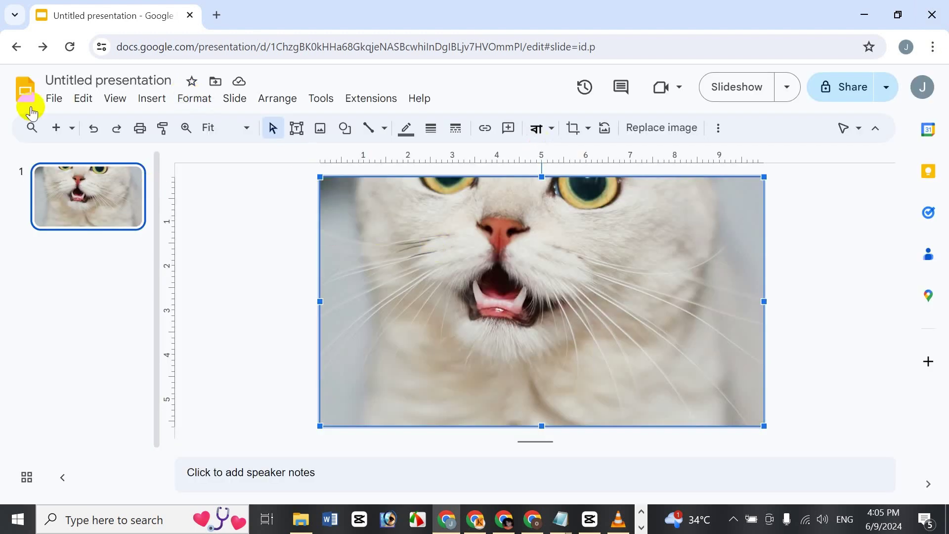
Delete the cat photo from the slide and check whether Unsplash Images is still offered among the extensions
key(Delete)
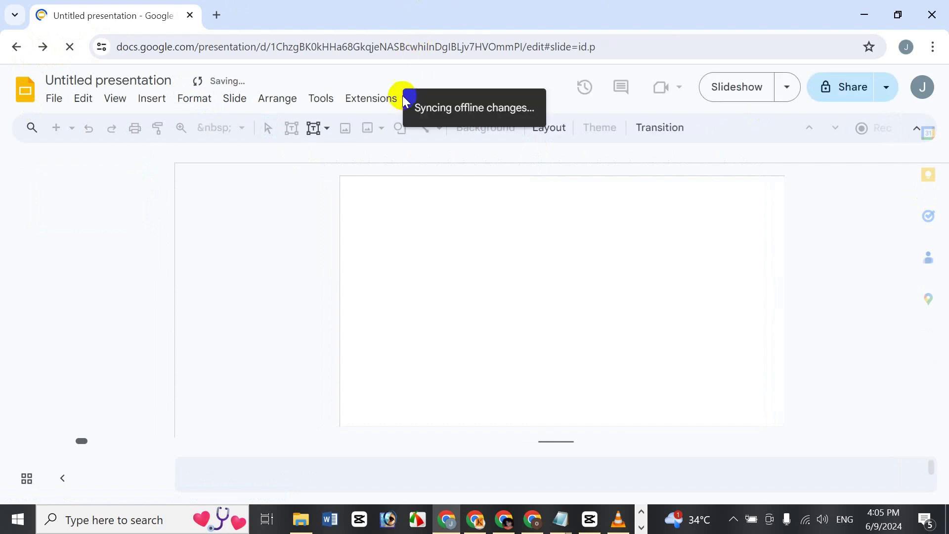
click(386, 107)
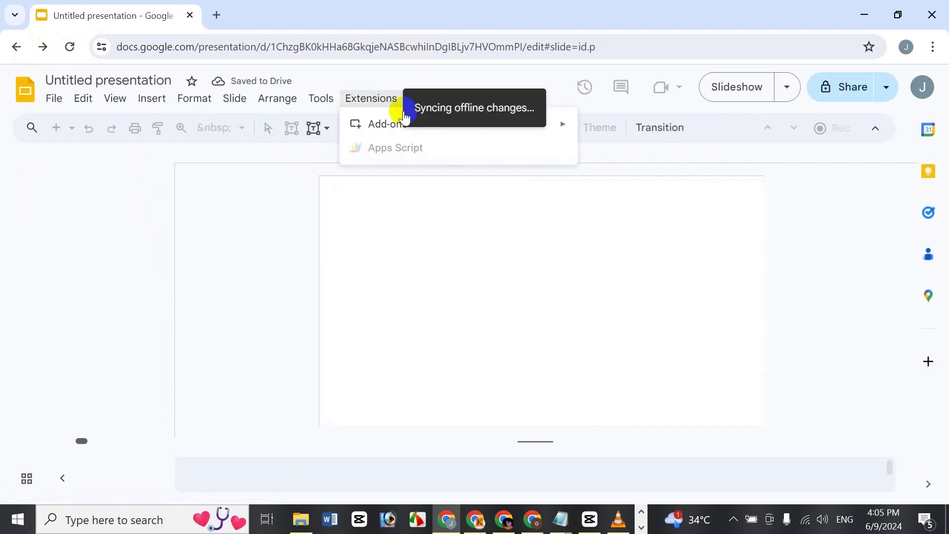
click(386, 97)
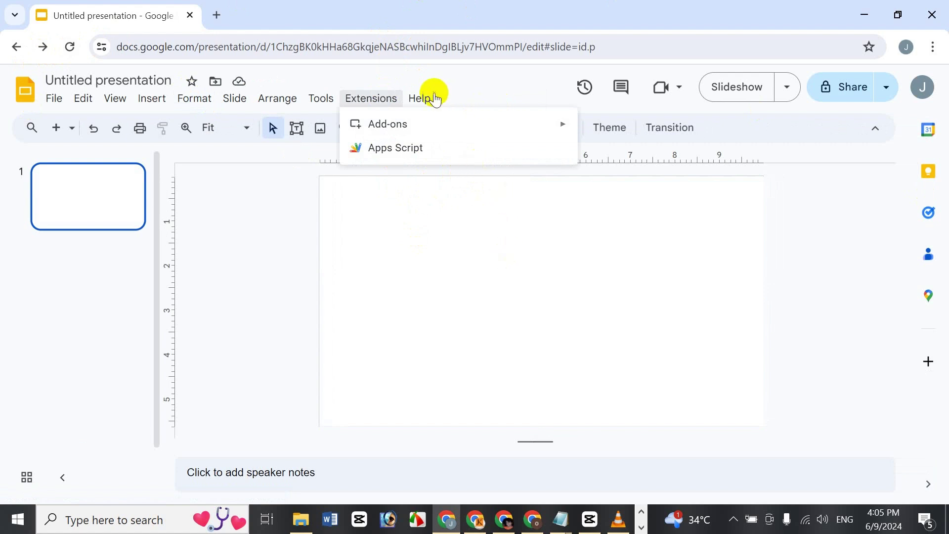
click(666, 322)
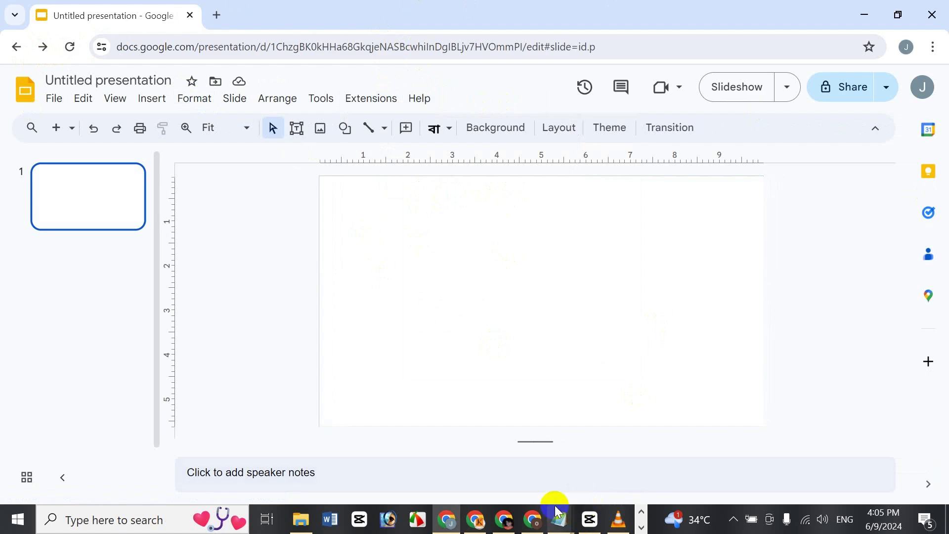
Switch to Adobe Acrobat to show the PDF titled "How To Use Extensions Tab / Menu On Google Slides - Bangla Tutorial"
mouse_move(560, 517)
click(642, 527)
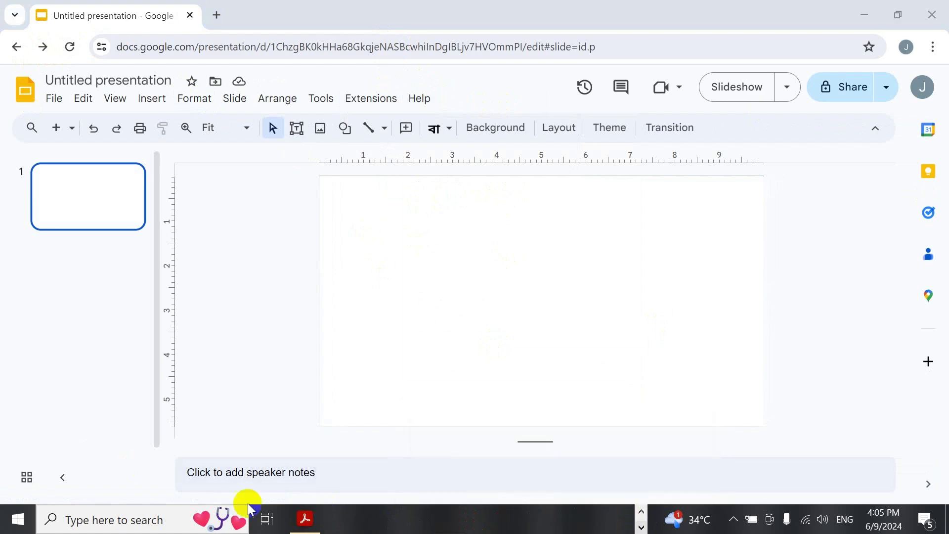
click(309, 520)
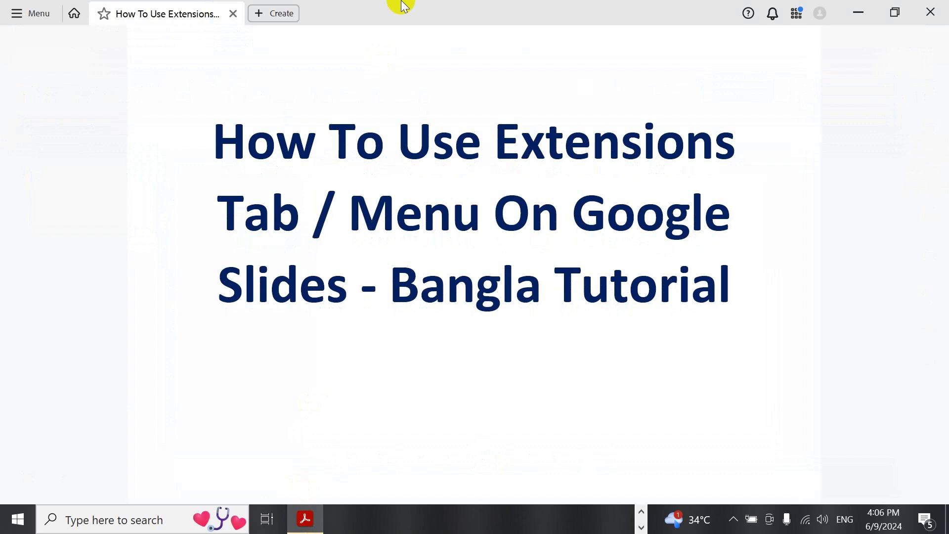
mouse_move(473, 469)
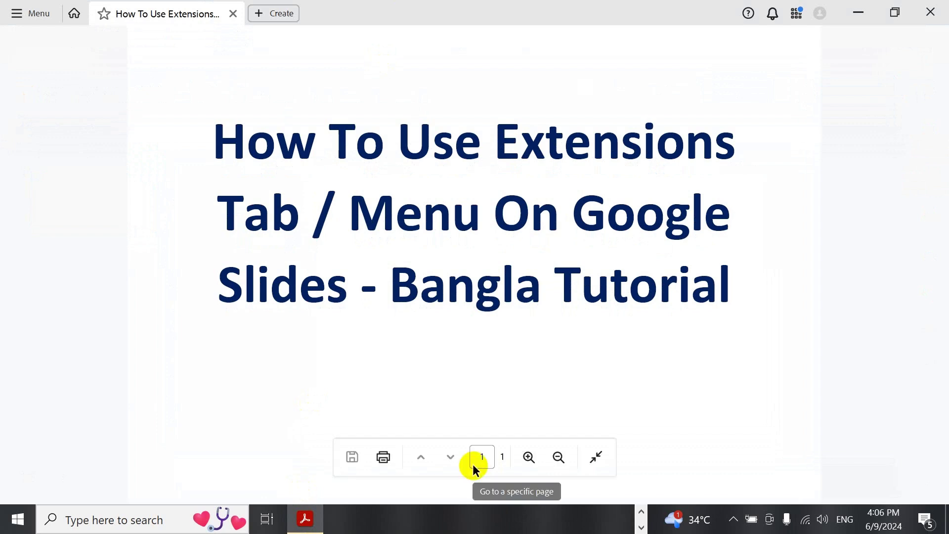